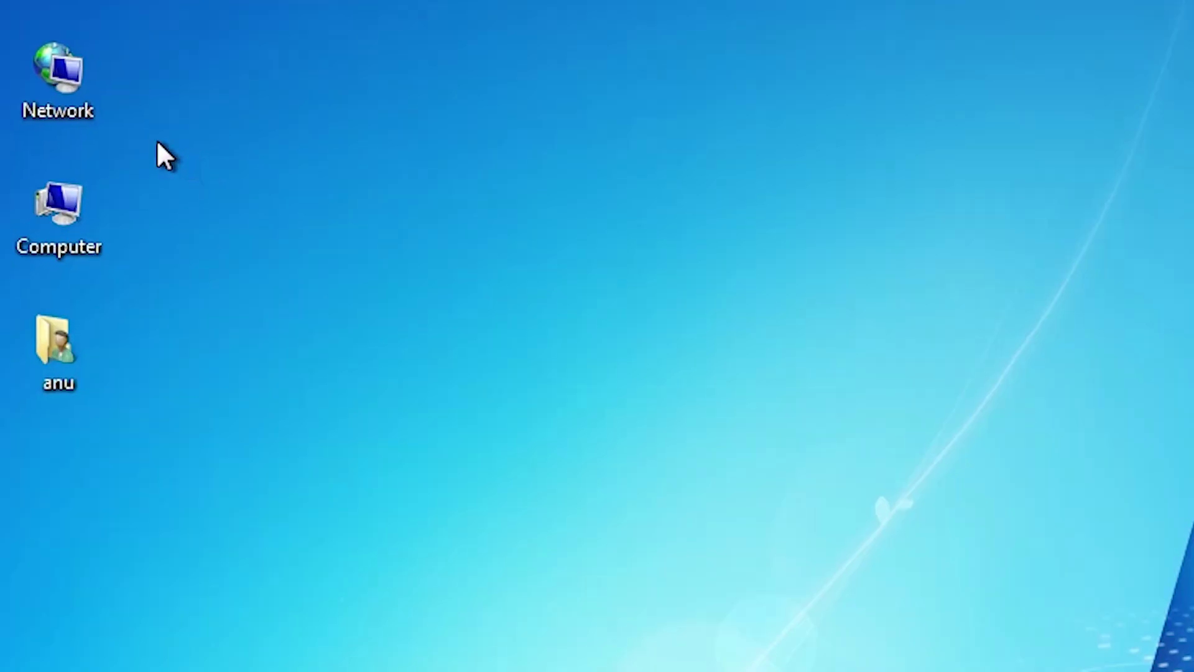
View the Computer's system properties, then close the system information window.
{"action": "right_click", "coordinate": [42, 209]}
{"action": "left_click", "coordinate": [219, 501]}
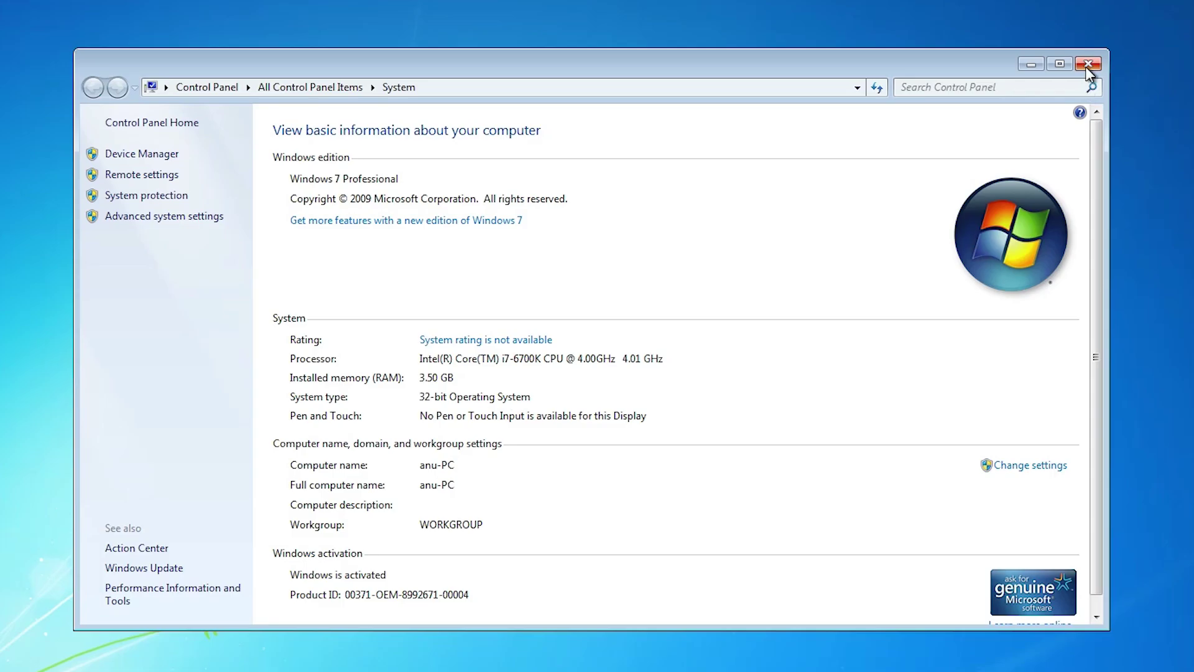
{"action": "left_click", "coordinate": [1033, 16]}
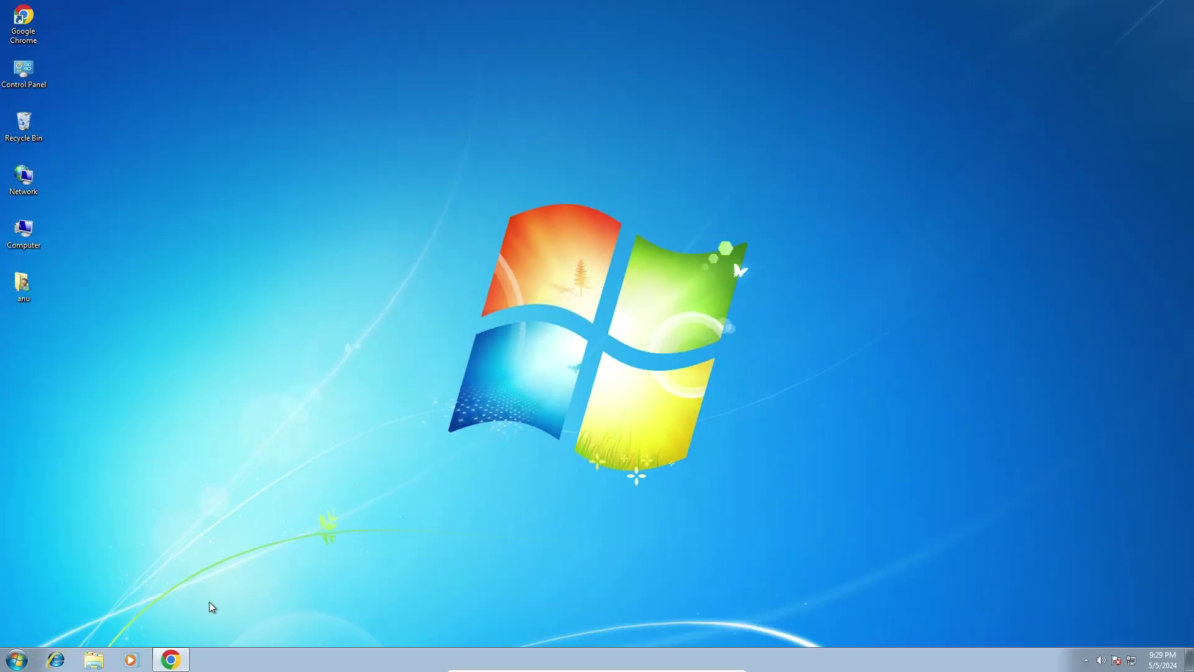
Rerun the P1005 driver search in Chrome and open HP's result in a new tab.
{"action": "left_click", "coordinate": [172, 659]}
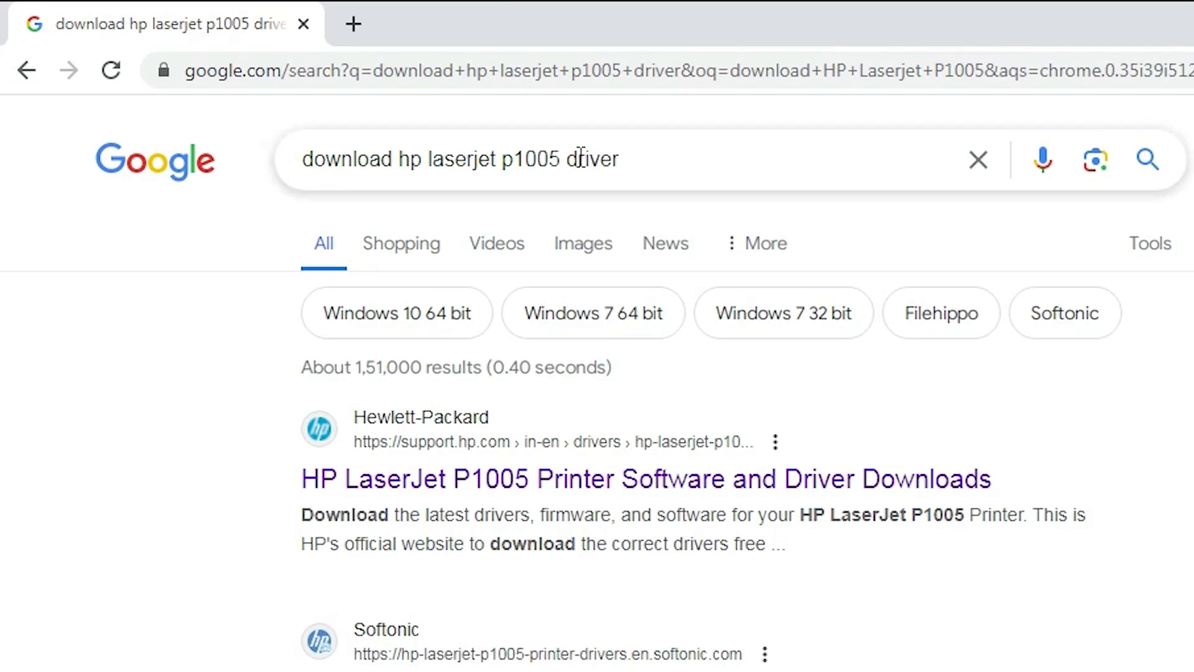
{"action": "left_click_drag", "start_coordinate": [659, 160], "coordinate": [271, 168]}
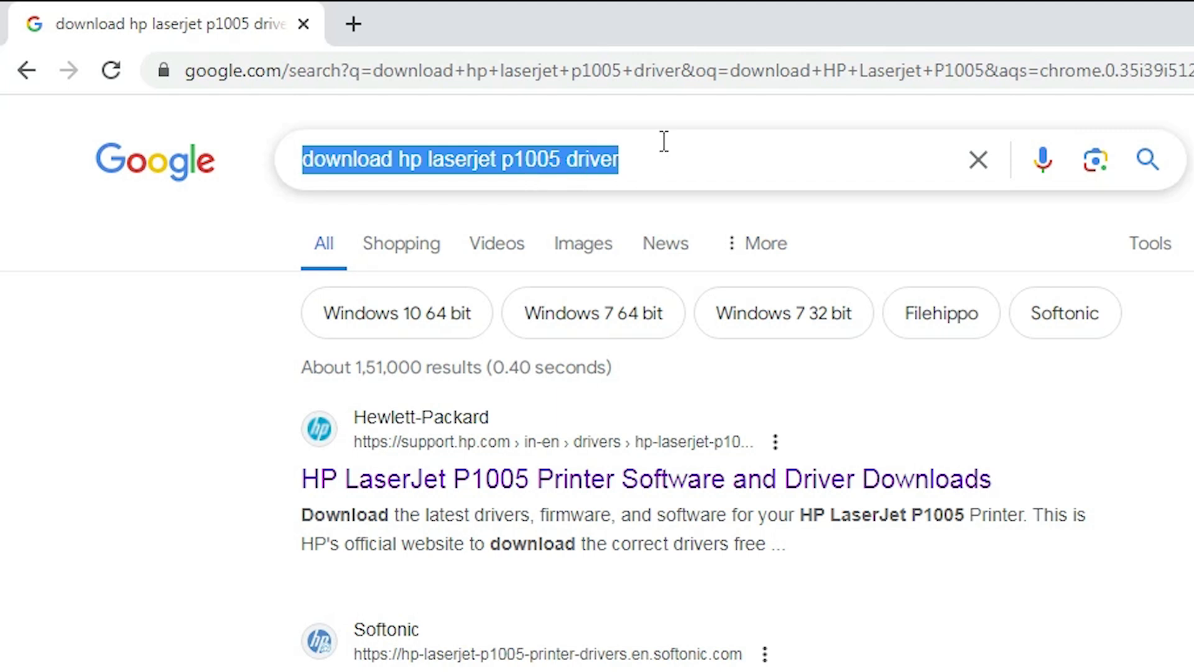
{"action": "key", "text": "Return"}
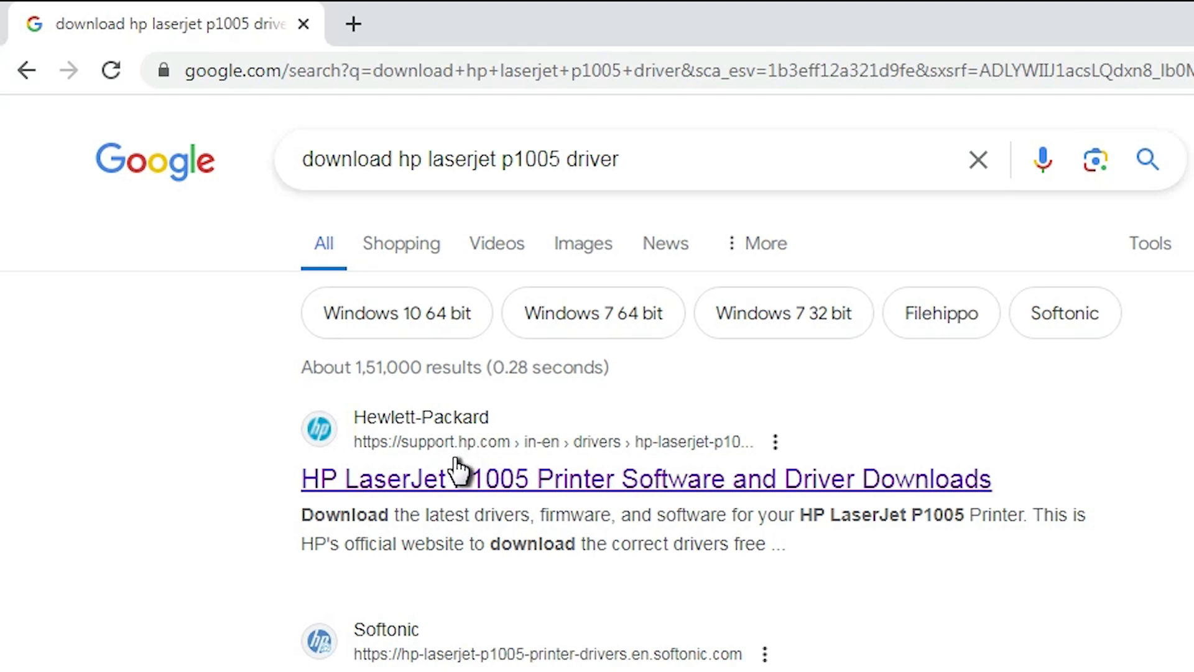
{"action": "right_click", "coordinate": [467, 495]}
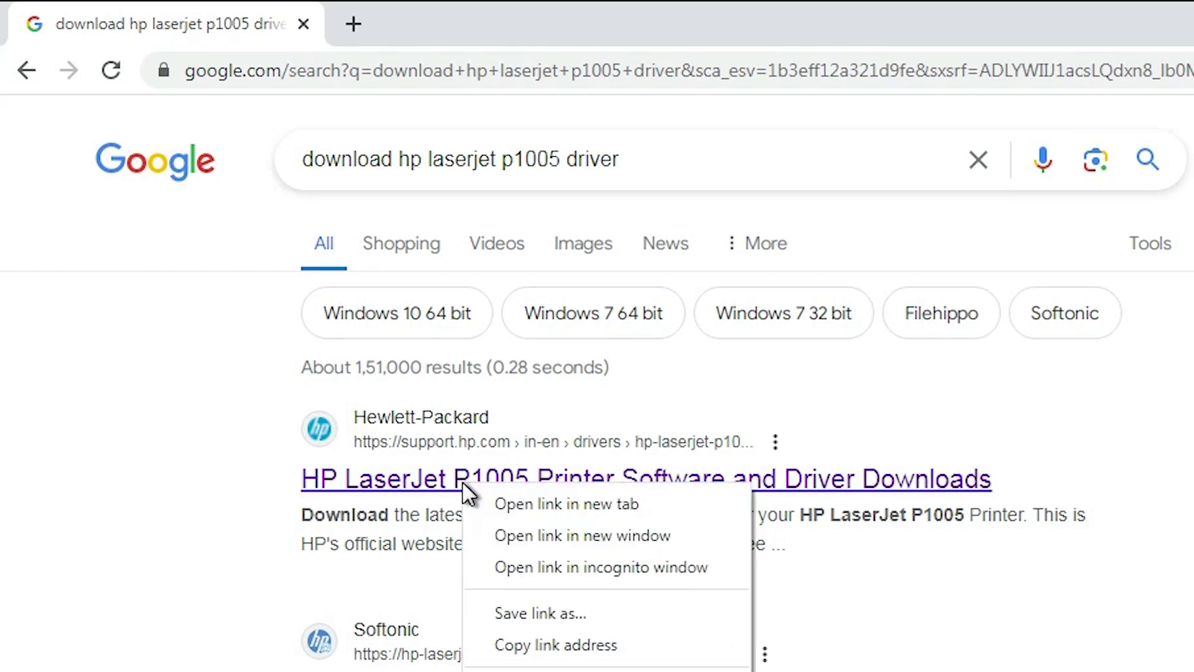
{"action": "left_click", "coordinate": [550, 502]}
On HP's LaserJet P1005 driver page, change the operating system version to Windows 7 (32-bit).
{"action": "left_click", "coordinate": [486, 24]}
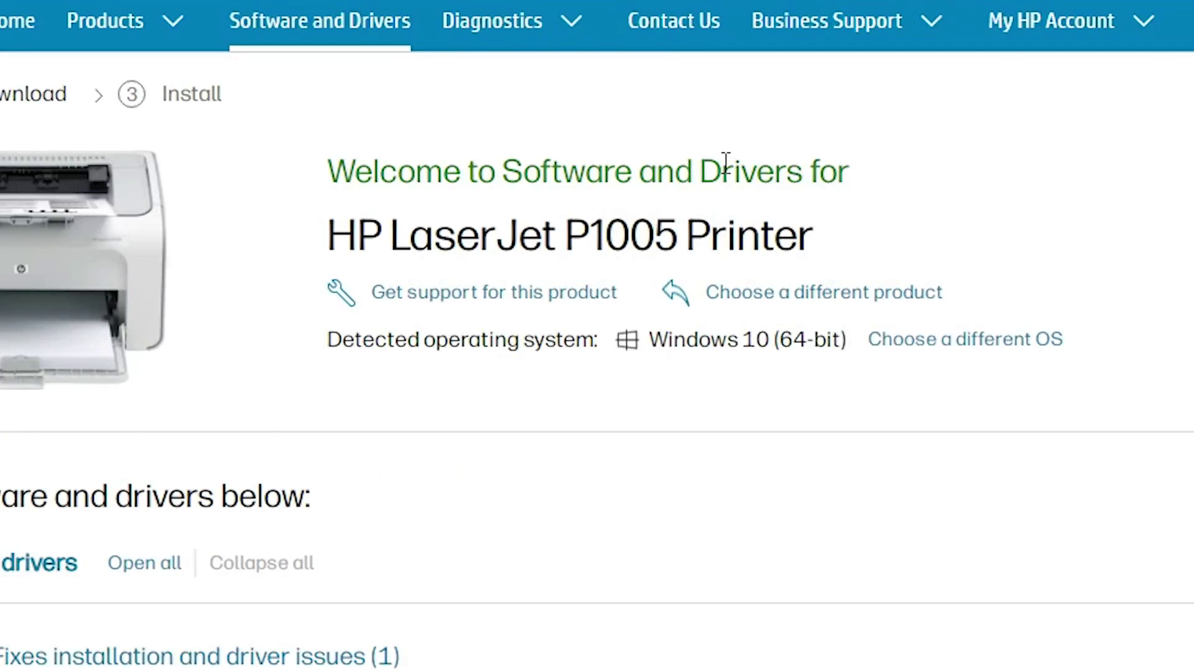
{"action": "mouse_move", "coordinate": [328, 235]}
{"action": "left_mouse_down"}
{"action": "mouse_move", "coordinate": [695, 262]}
{"action": "mouse_move", "coordinate": [839, 255]}
{"action": "left_mouse_up"}
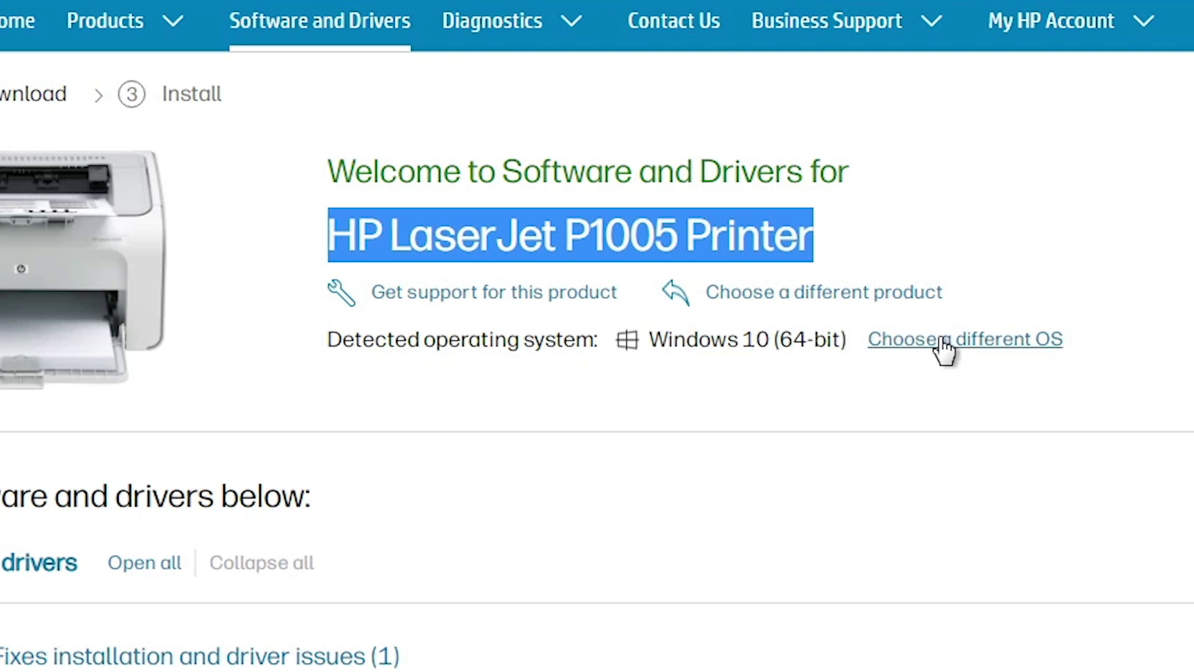
{"action": "left_click", "coordinate": [1022, 350]}
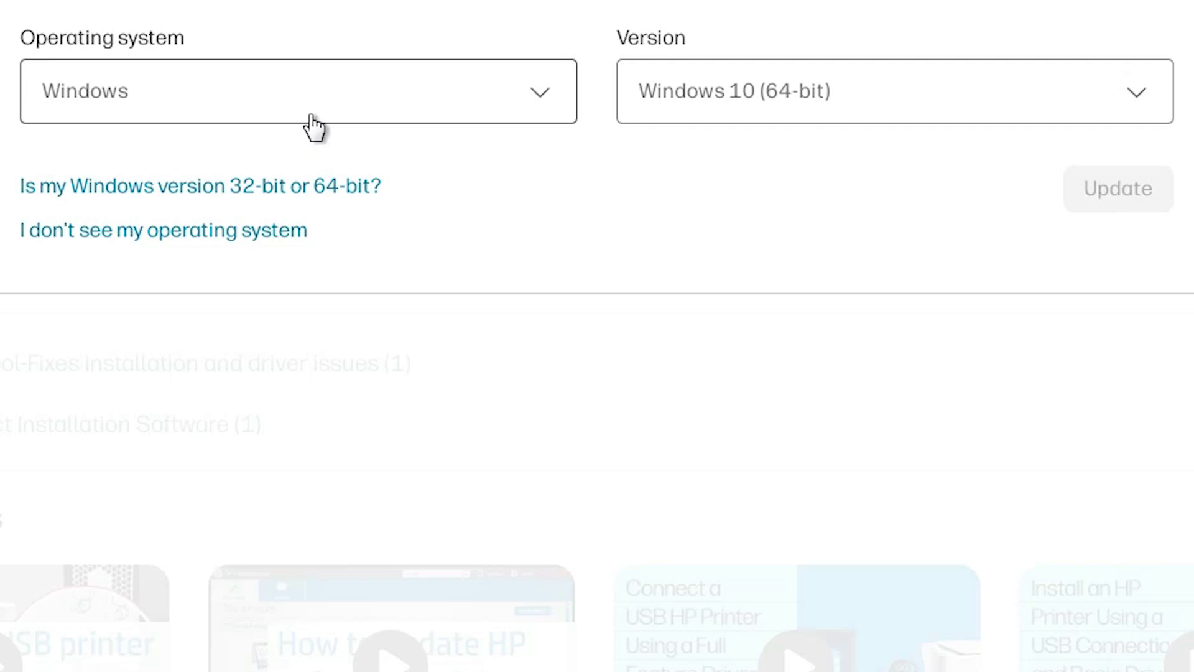
{"action": "left_click", "coordinate": [737, 112]}
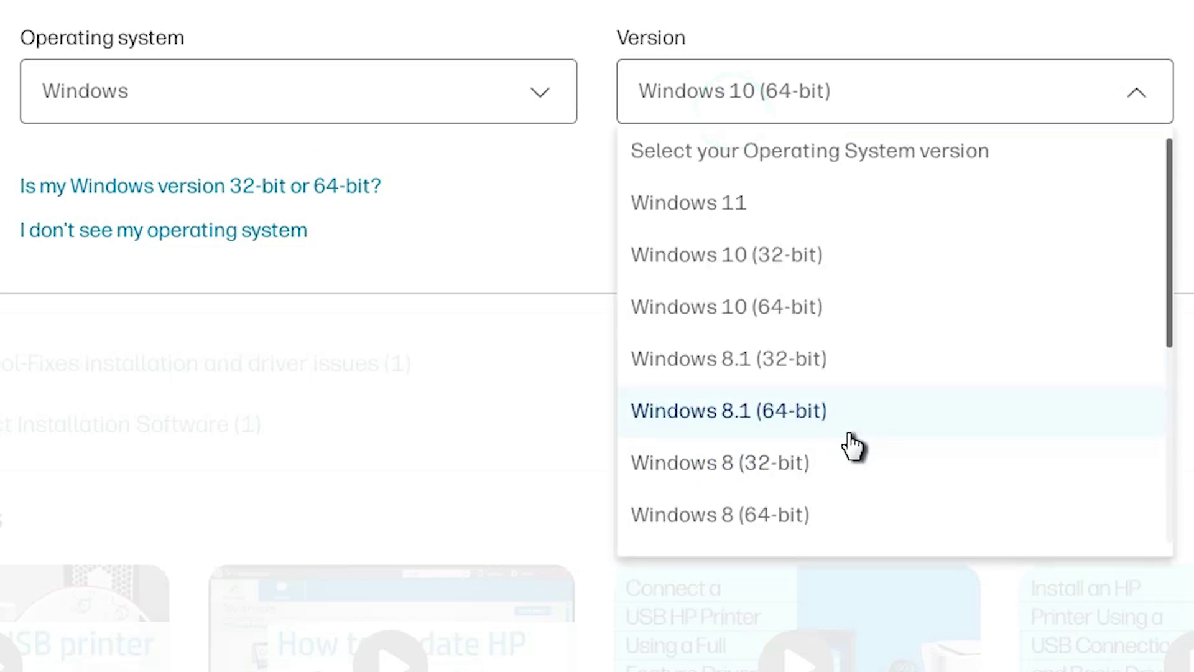
{"action": "scroll", "coordinate": [854, 443], "scroll_direction": "down", "scroll_amount": 1}
{"action": "scroll", "coordinate": [854, 443], "scroll_direction": "down", "scroll_amount": 1}
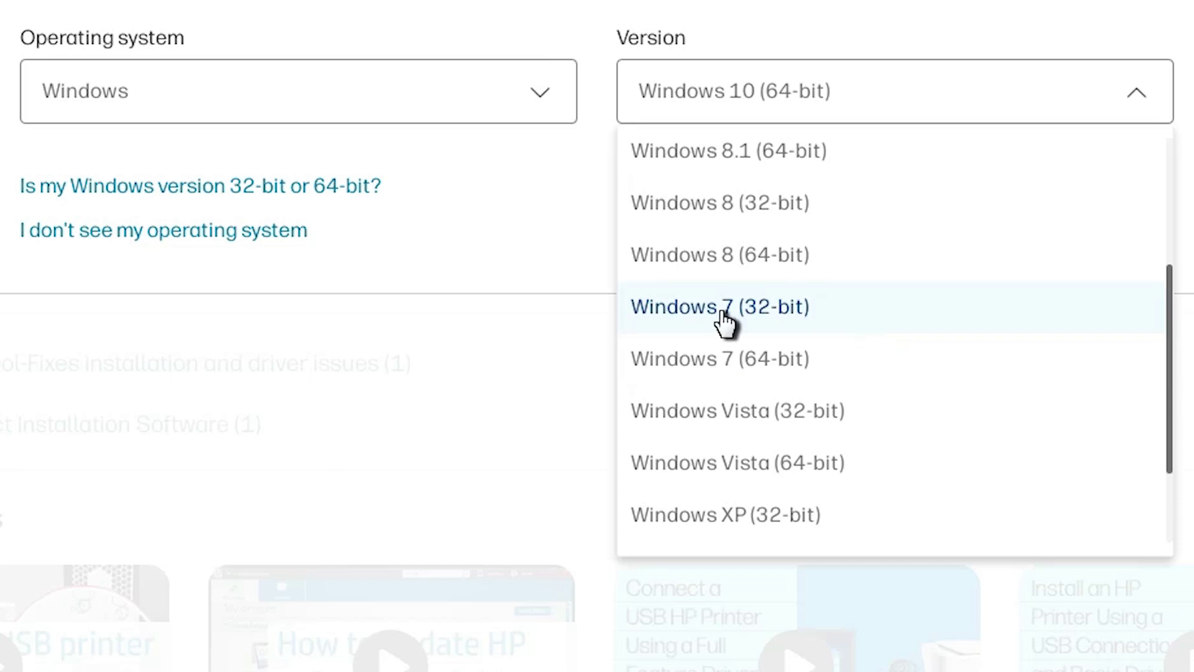
{"action": "left_click", "coordinate": [815, 319]}
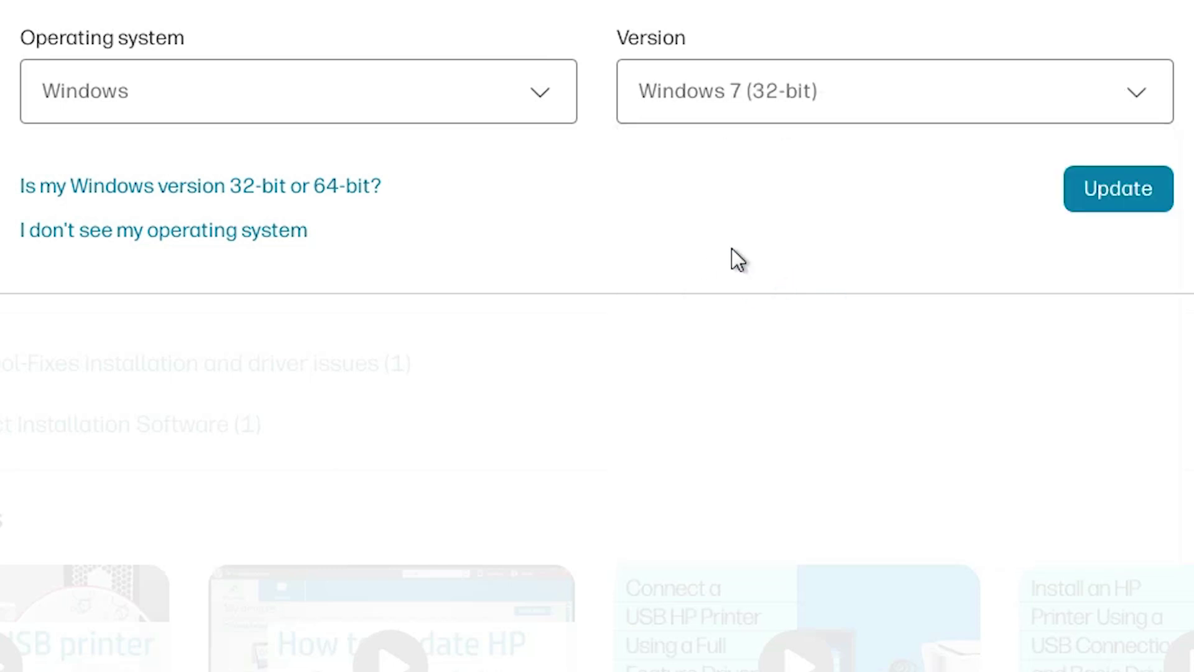
Apply the Windows 7 (32-bit) choice and download the Hostbased Plug and Play Basic Driver under Basic Drivers.
{"action": "left_click", "coordinate": [1094, 187]}
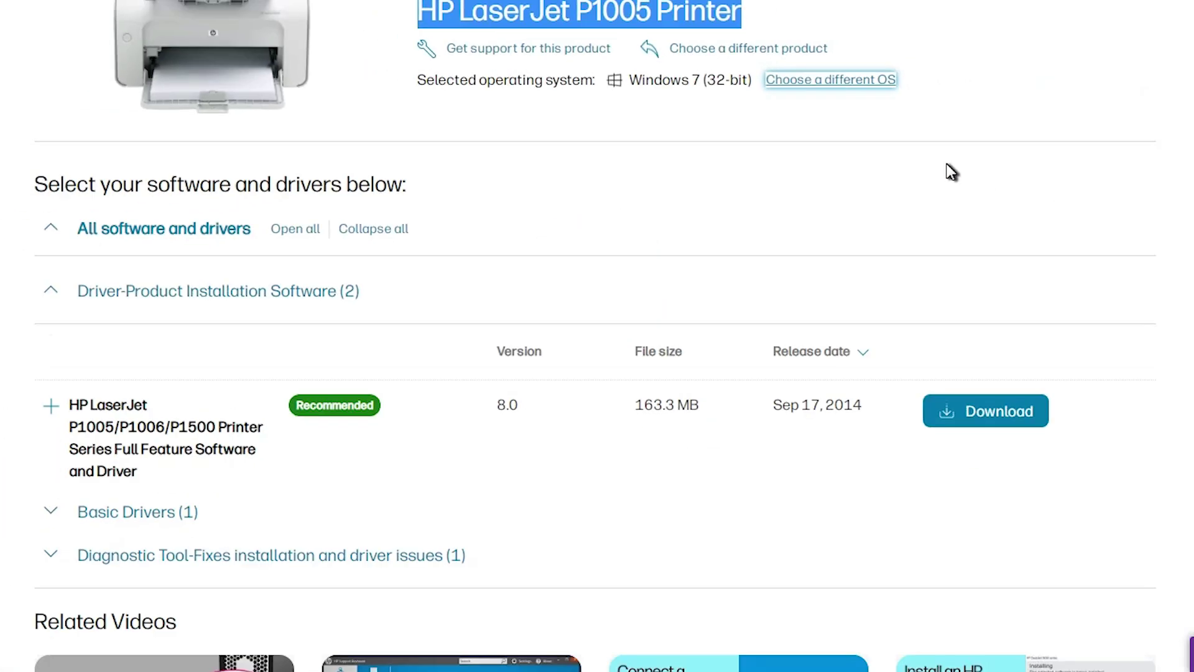
{"action": "scroll", "coordinate": [131, 346], "scroll_direction": "down", "scroll_amount": 2}
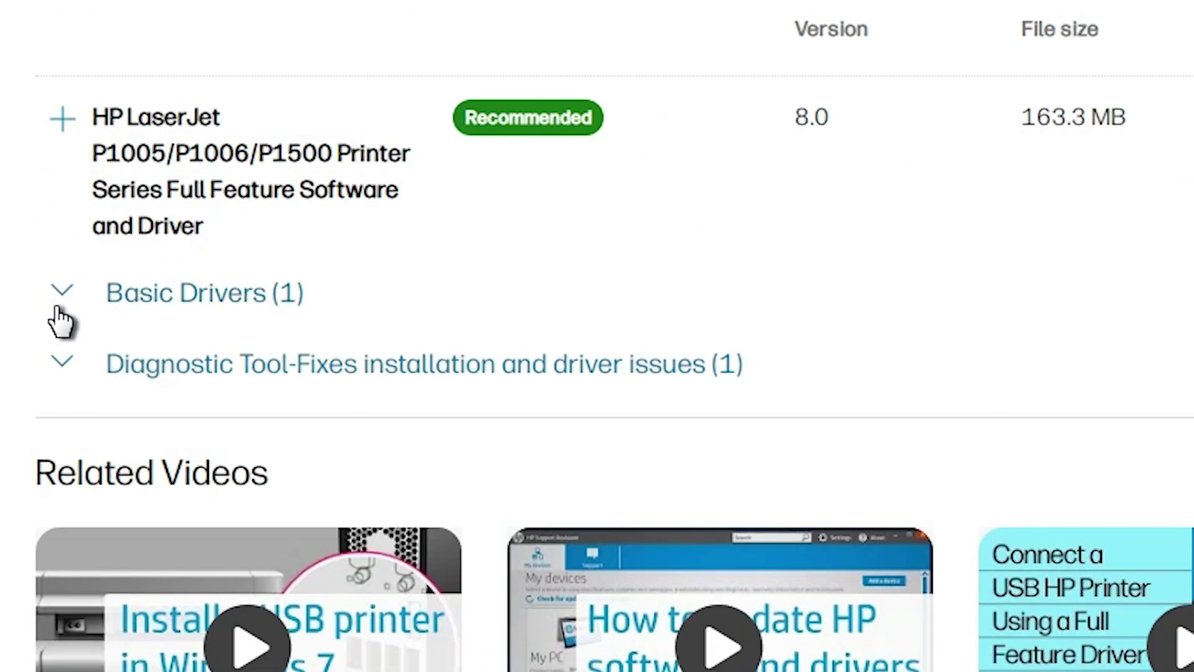
{"action": "left_click", "coordinate": [61, 293]}
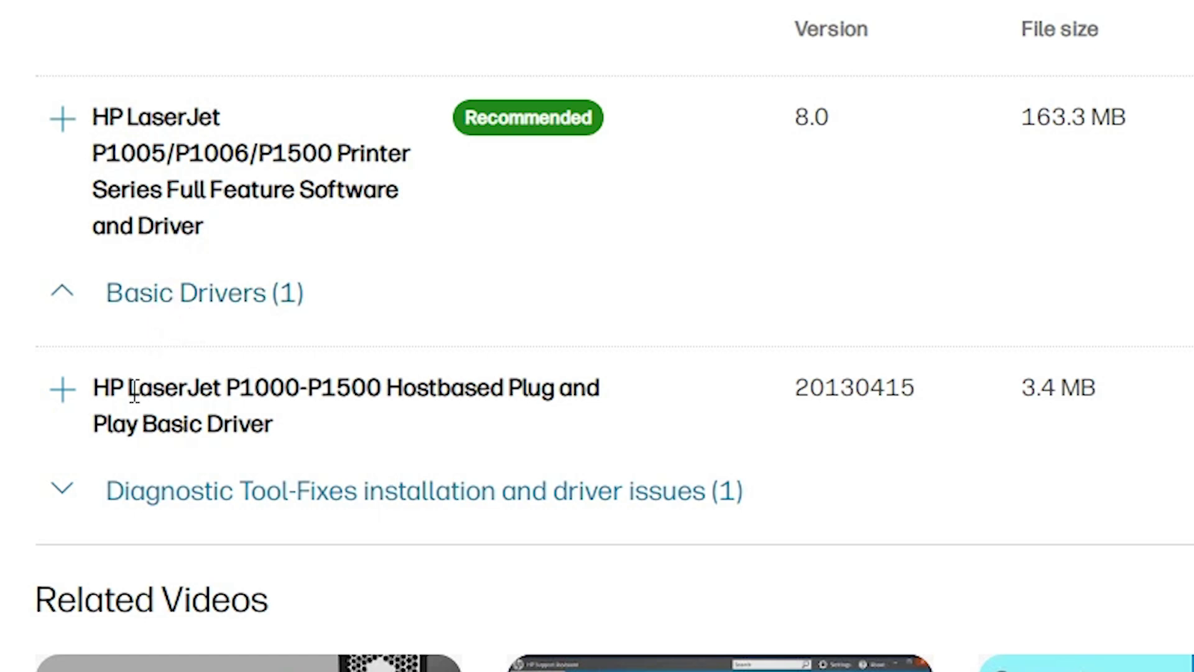
{"action": "left_click", "coordinate": [1081, 365]}
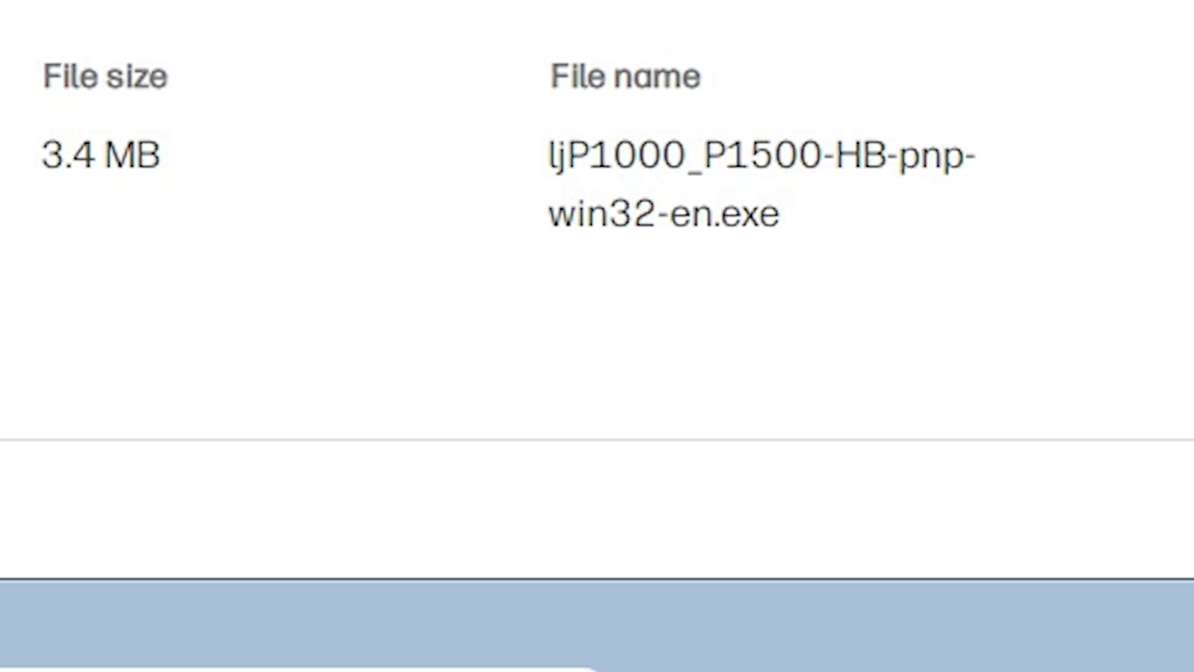
Move ljP1000_P1500-HB-pnp-win32-en.exe from the Downloads folder onto the desktop.
{"action": "left_click", "coordinate": [987, 506]}
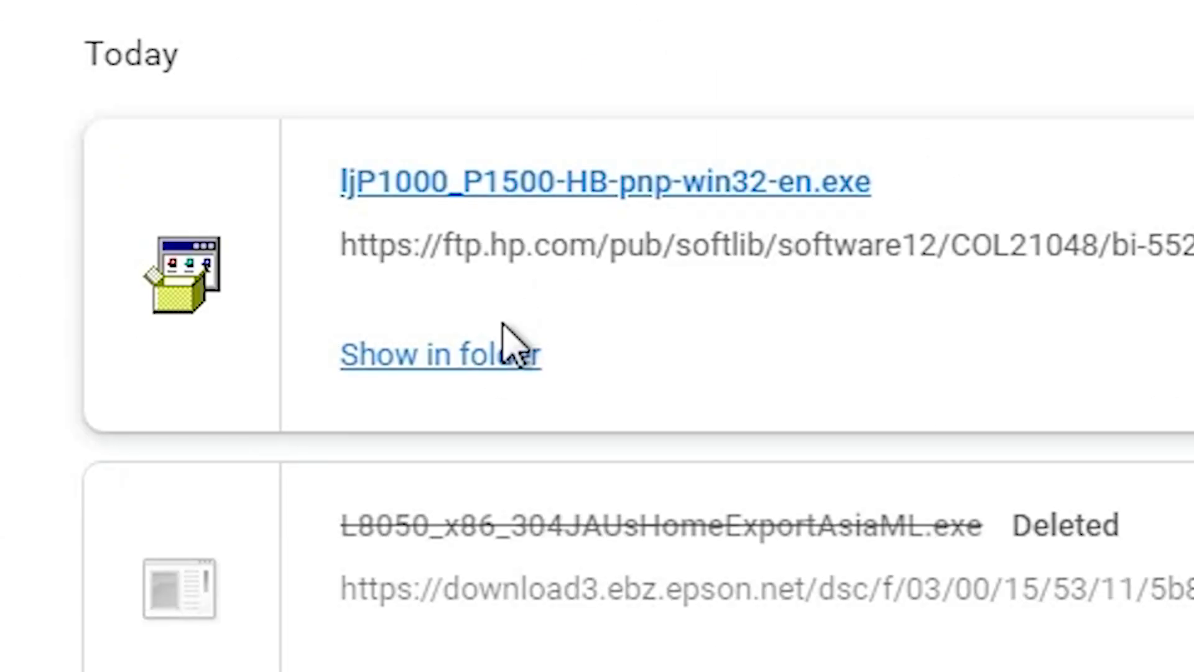
{"action": "left_click", "coordinate": [504, 350]}
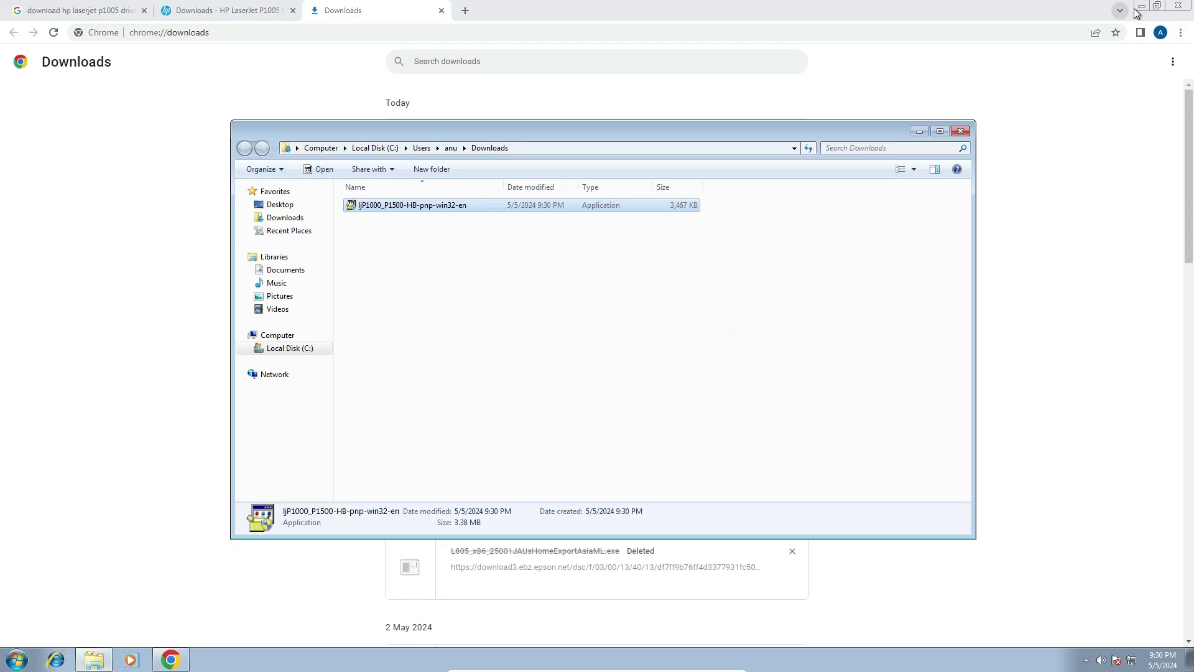
{"action": "left_click", "coordinate": [1139, 9]}
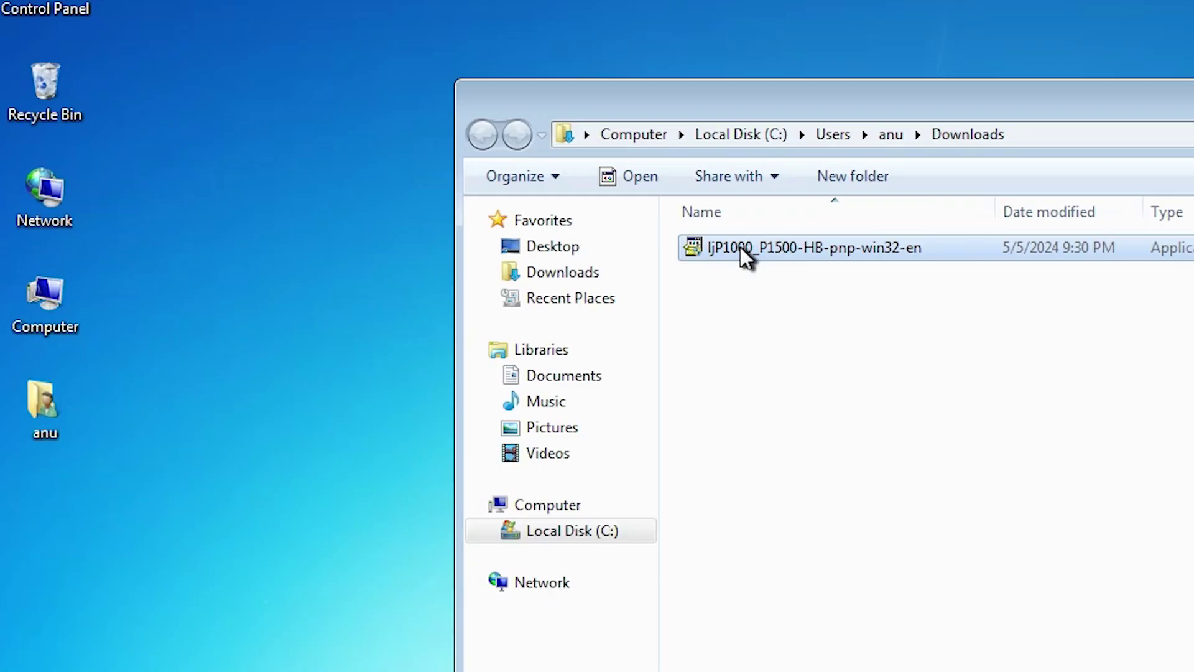
{"action": "left_click_drag", "start_coordinate": [389, 204], "coordinate": [69, 359]}
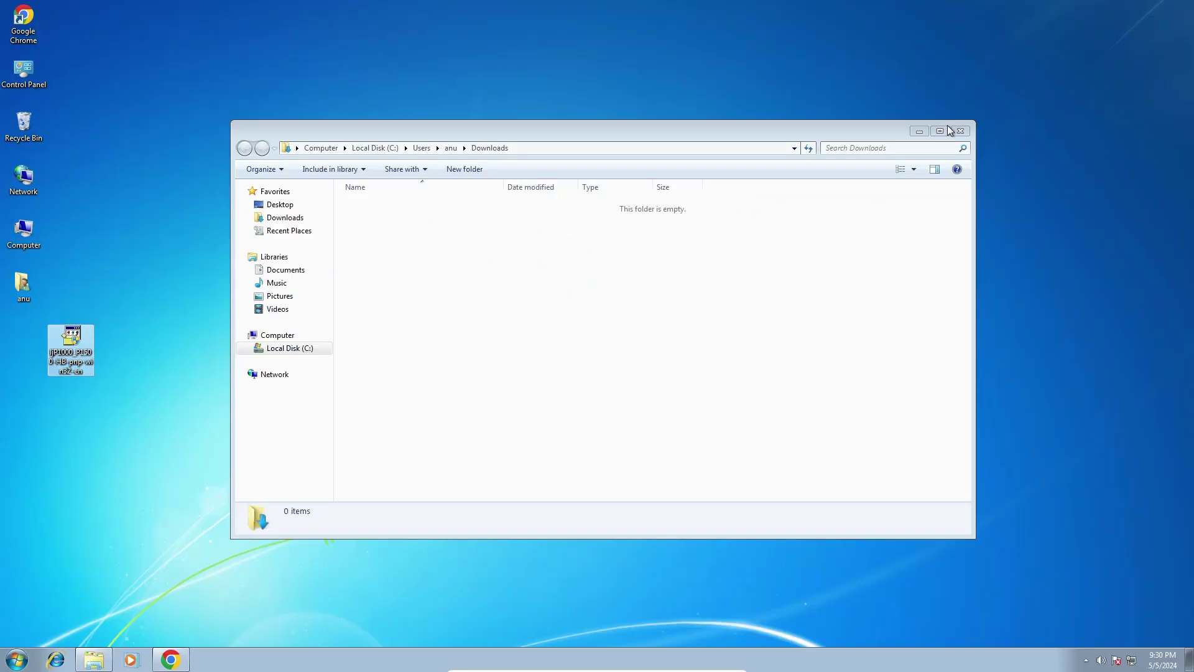
{"action": "left_click", "coordinate": [965, 130]}
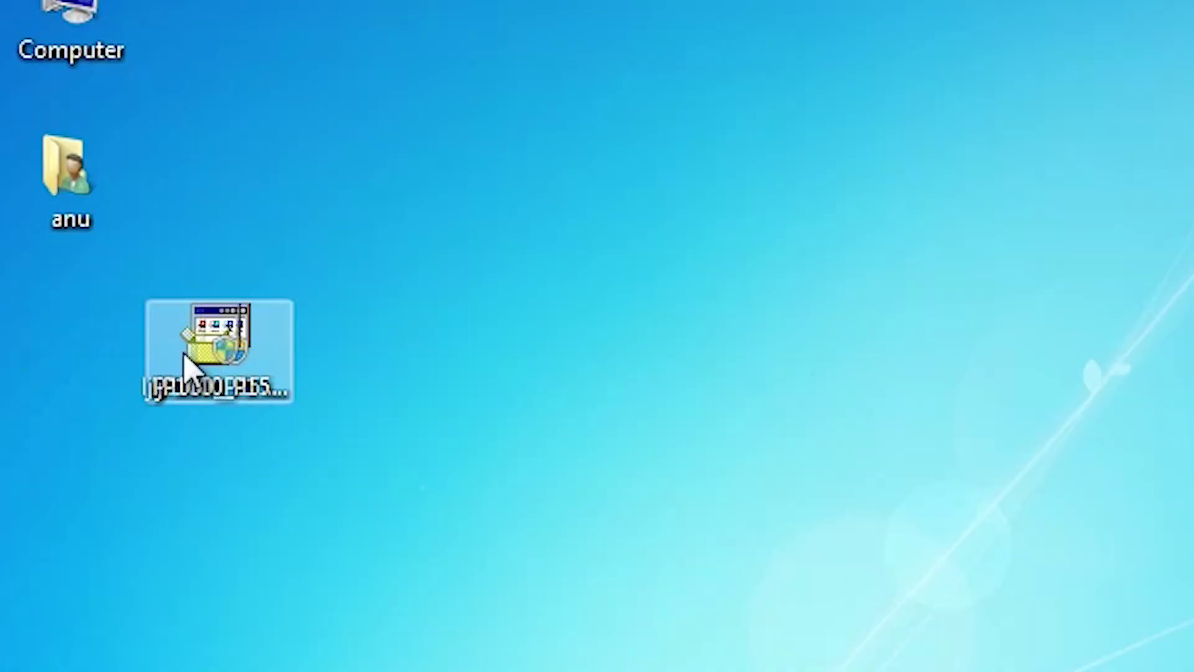
Extract the driver file on the desktop and open the resulting ljP1000_P1500-HB-pnp-win32-en folder.
{"action": "left_click_drag", "start_coordinate": [194, 362], "coordinate": [71, 374]}
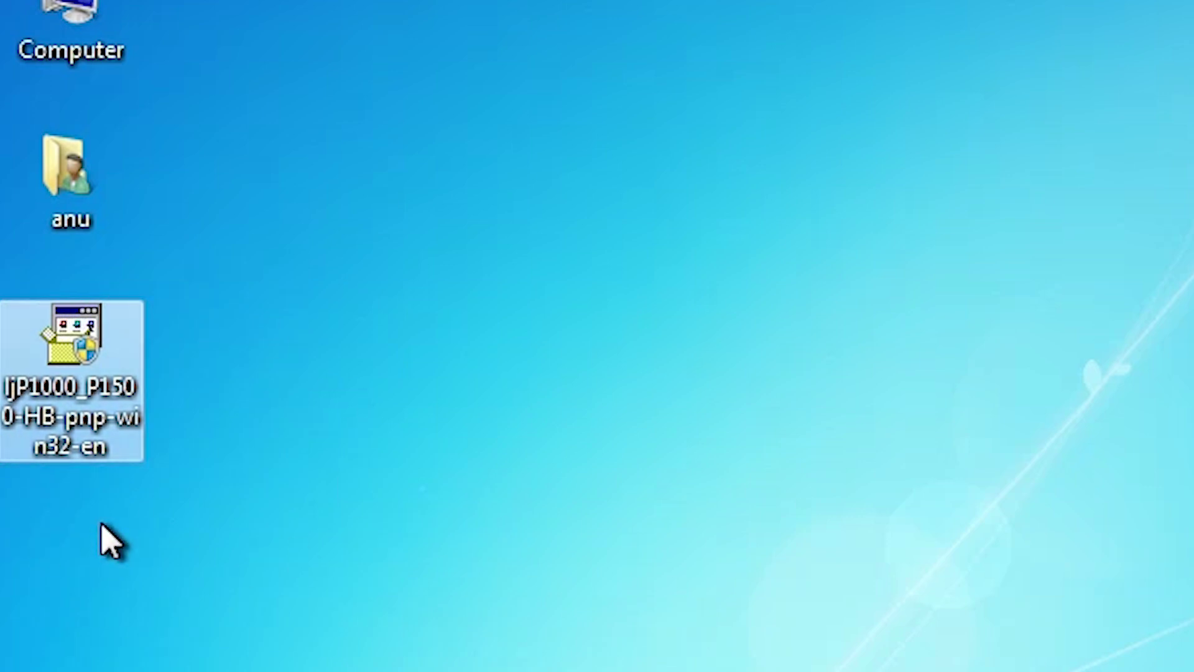
{"action": "right_click", "coordinate": [117, 383]}
{"action": "left_click", "coordinate": [135, 153]}
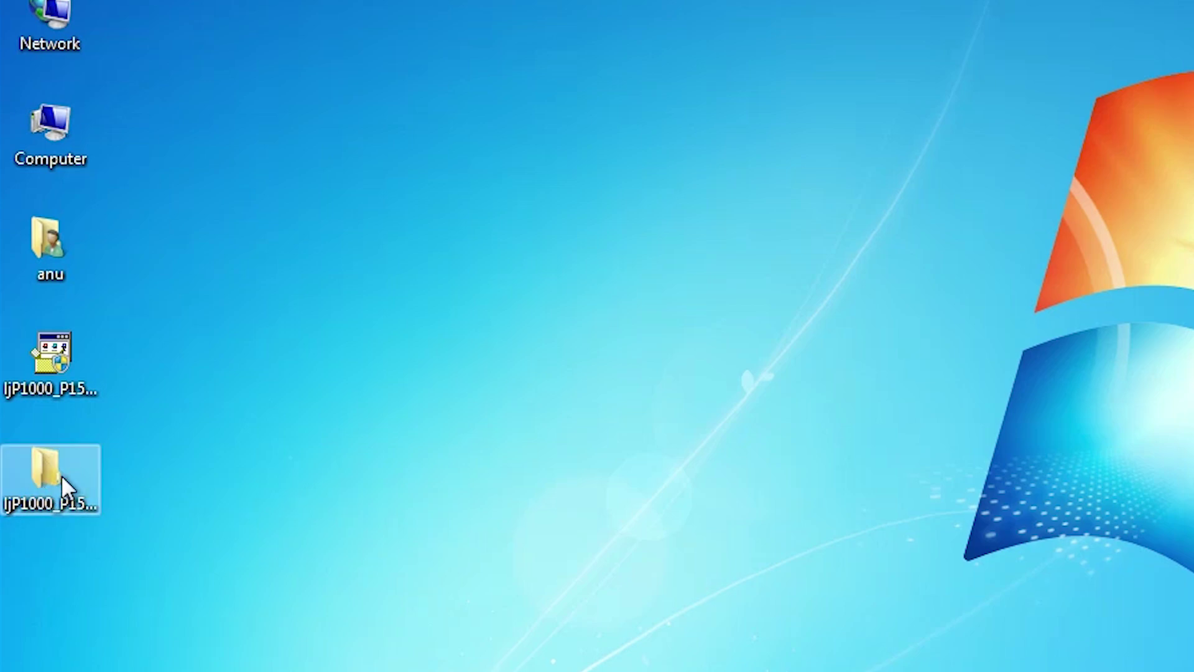
{"action": "double_click", "coordinate": [55, 475]}
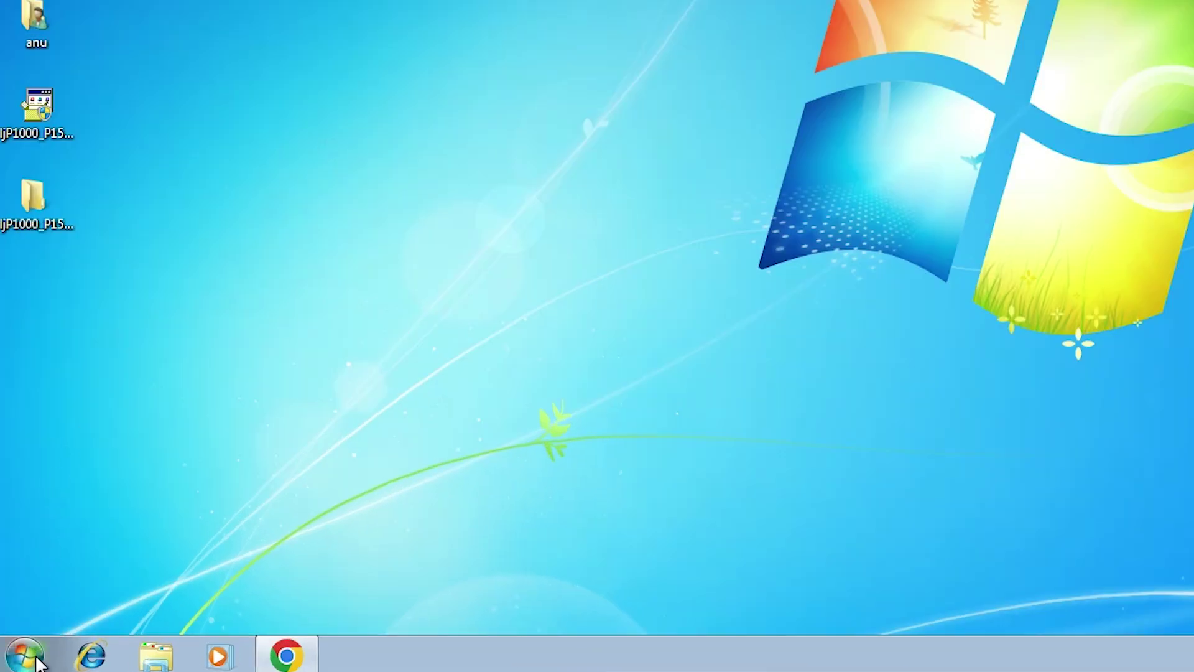
Go to Control Panel's Devices and Printers and launch the Add a printer wizard.
{"action": "left_click", "coordinate": [29, 657]}
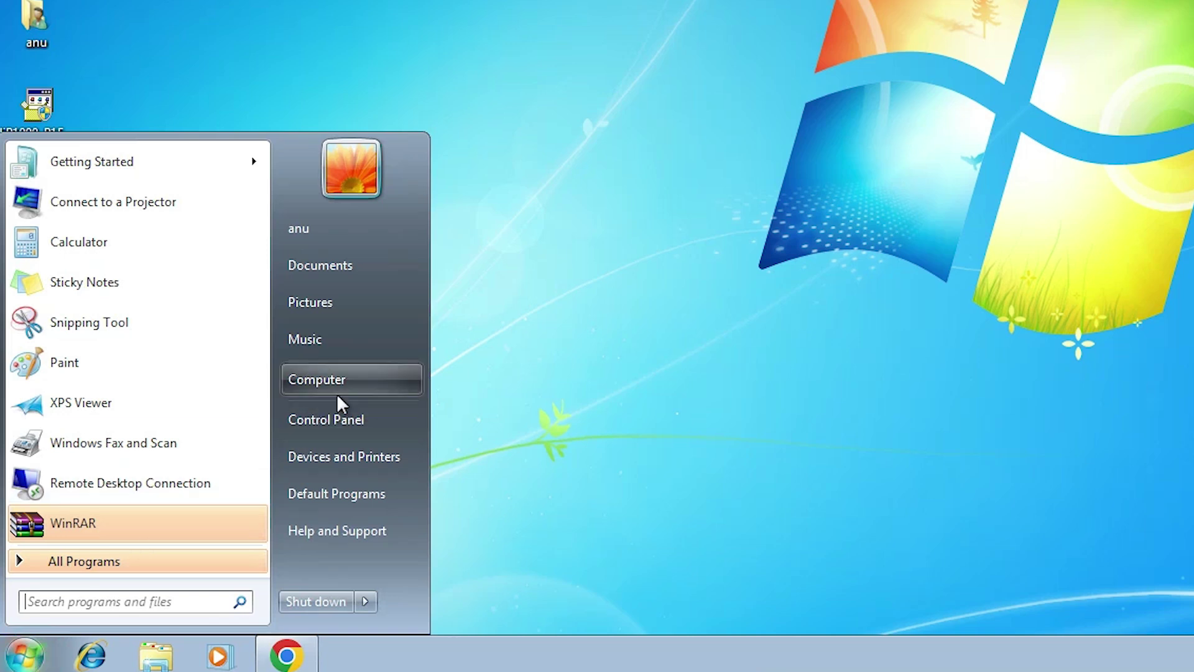
{"action": "left_click", "coordinate": [341, 419]}
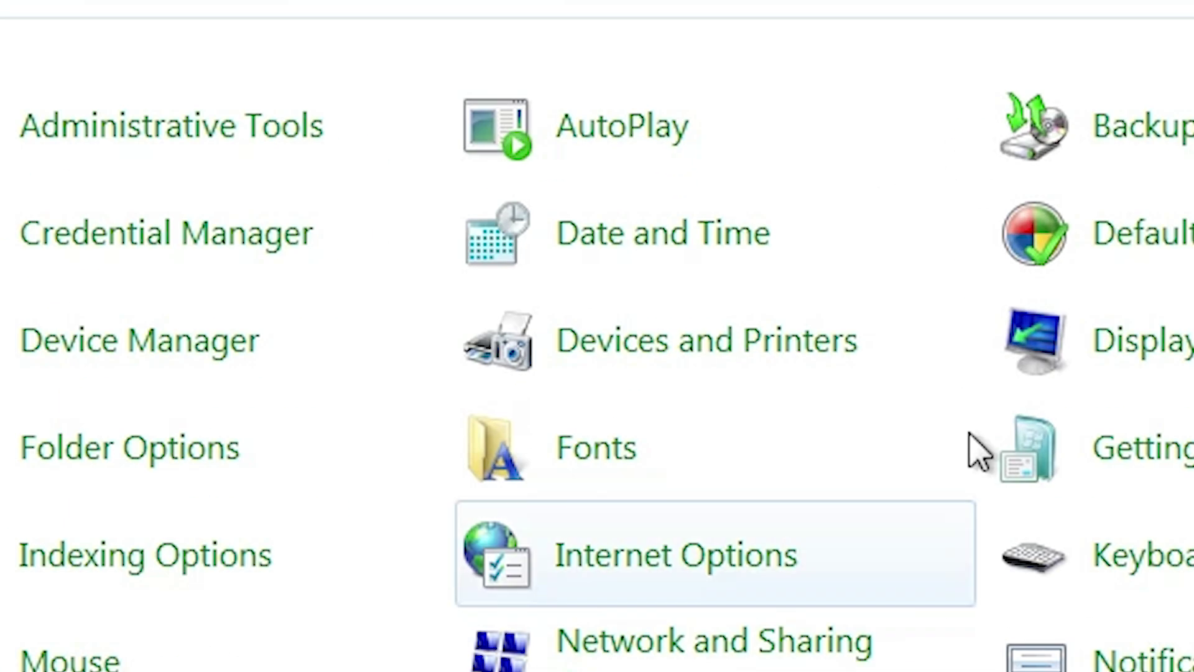
{"action": "left_click", "coordinate": [782, 353]}
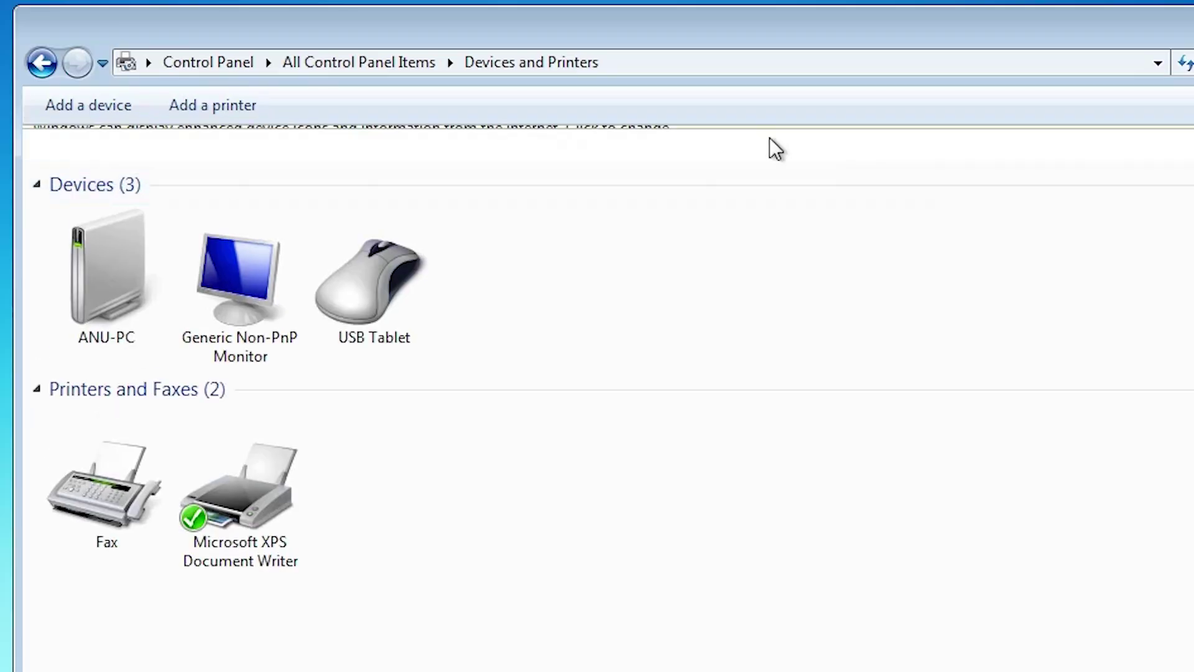
{"action": "left_click", "coordinate": [230, 105]}
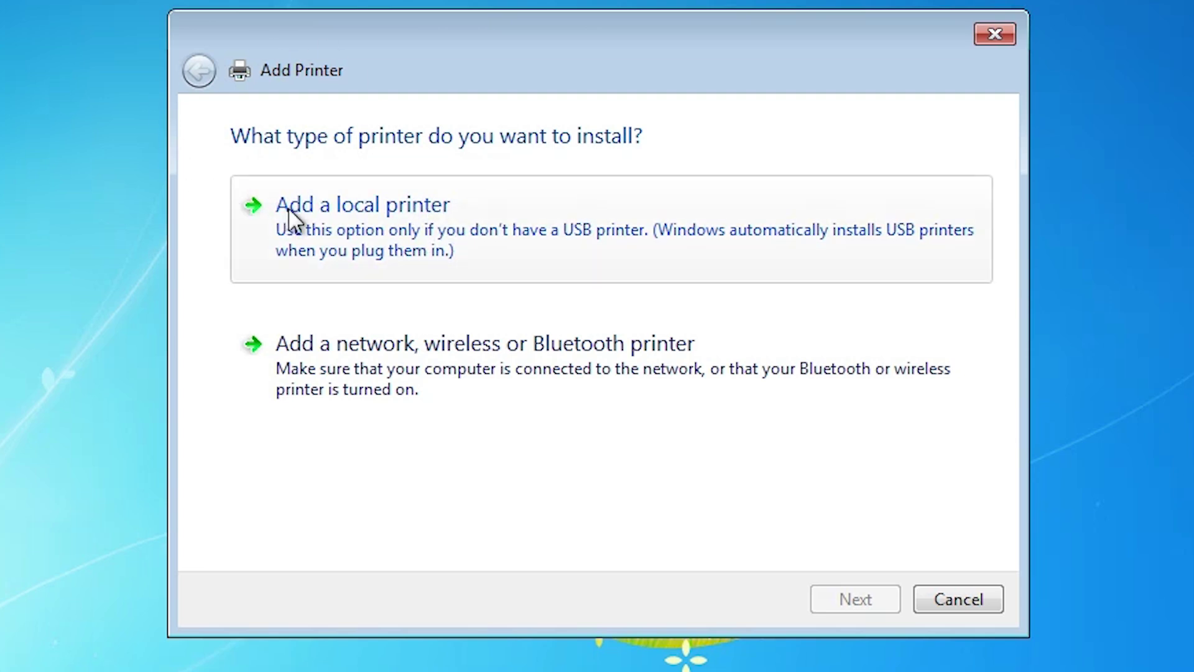
Add a local printer on the existing USB001 (Local Port) and advance to driver selection.
{"action": "left_click", "coordinate": [468, 225]}
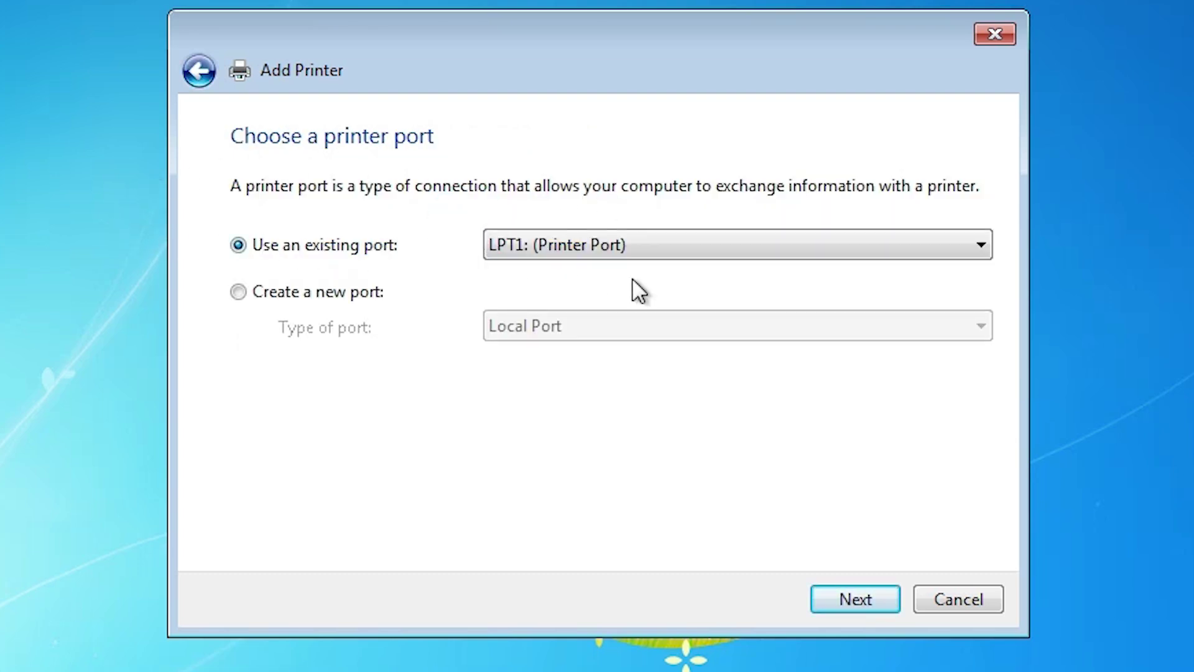
{"action": "left_click", "coordinate": [558, 241]}
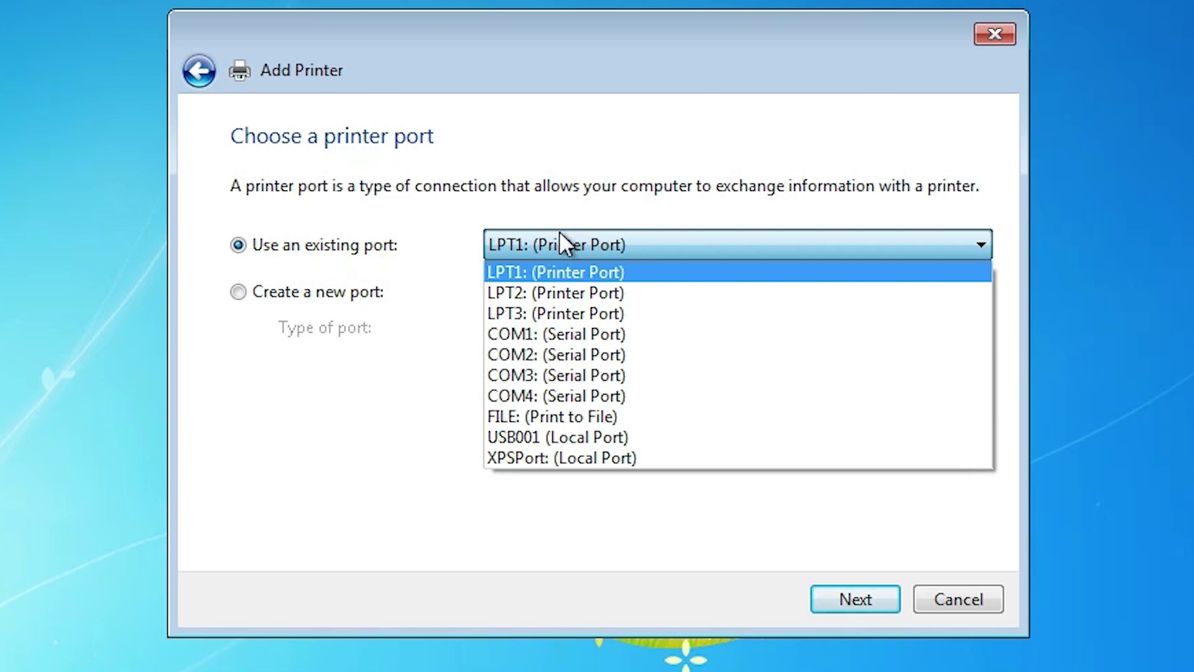
{"action": "left_click", "coordinate": [686, 436]}
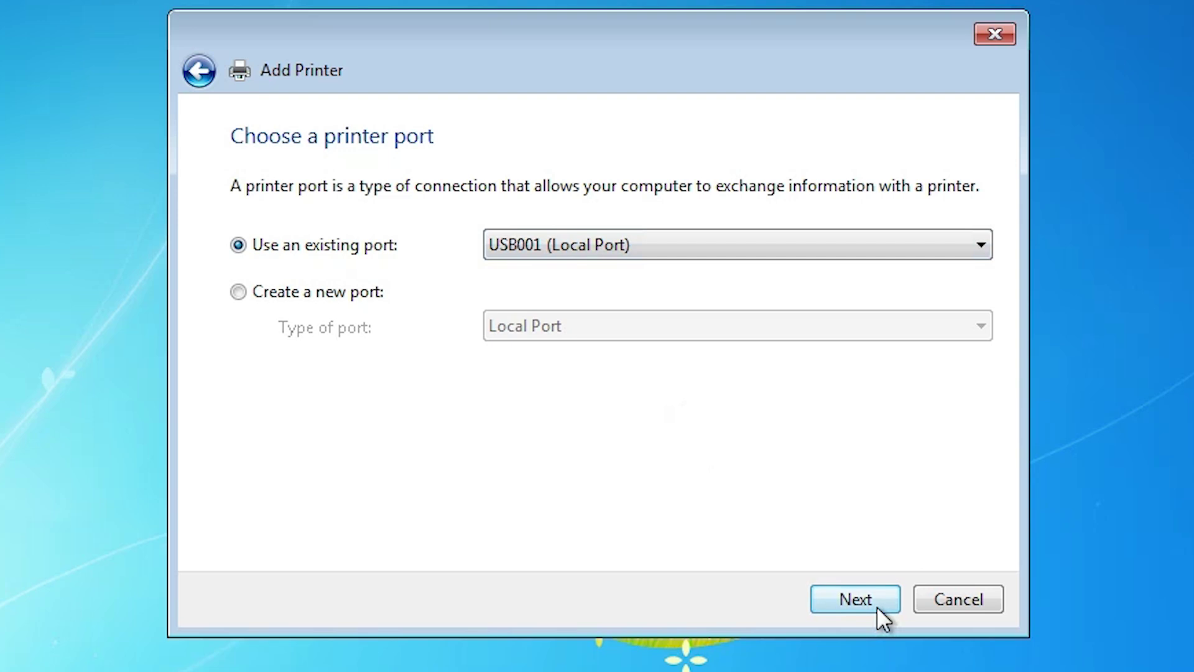
{"action": "left_click", "coordinate": [876, 605]}
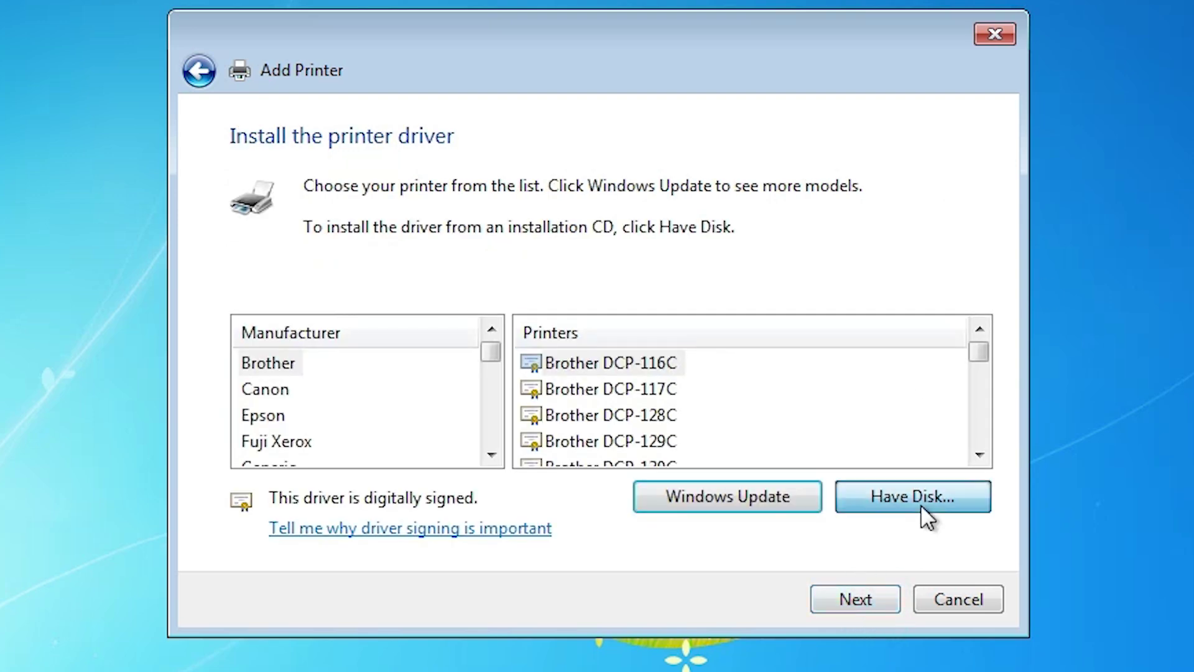
Use Have Disk to load HPLJP1005 from the ljP1000_P1500 folder on the Desktop.
{"action": "left_click", "coordinate": [921, 503]}
{"action": "left_click", "coordinate": [844, 459]}
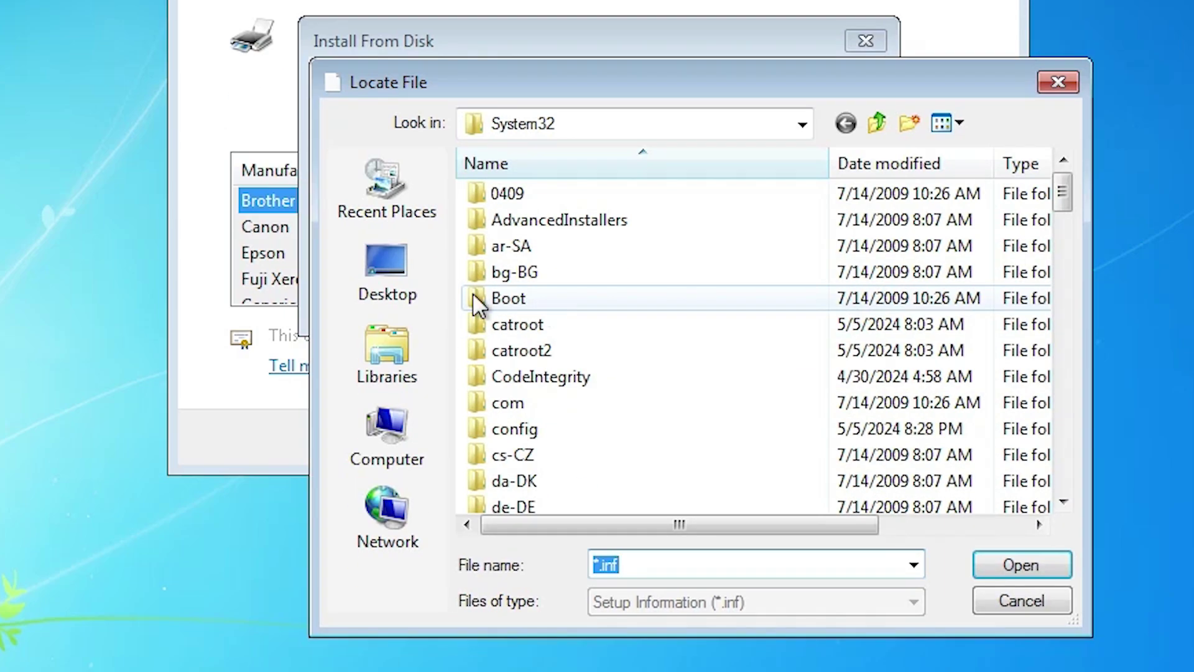
{"action": "left_click", "coordinate": [387, 275]}
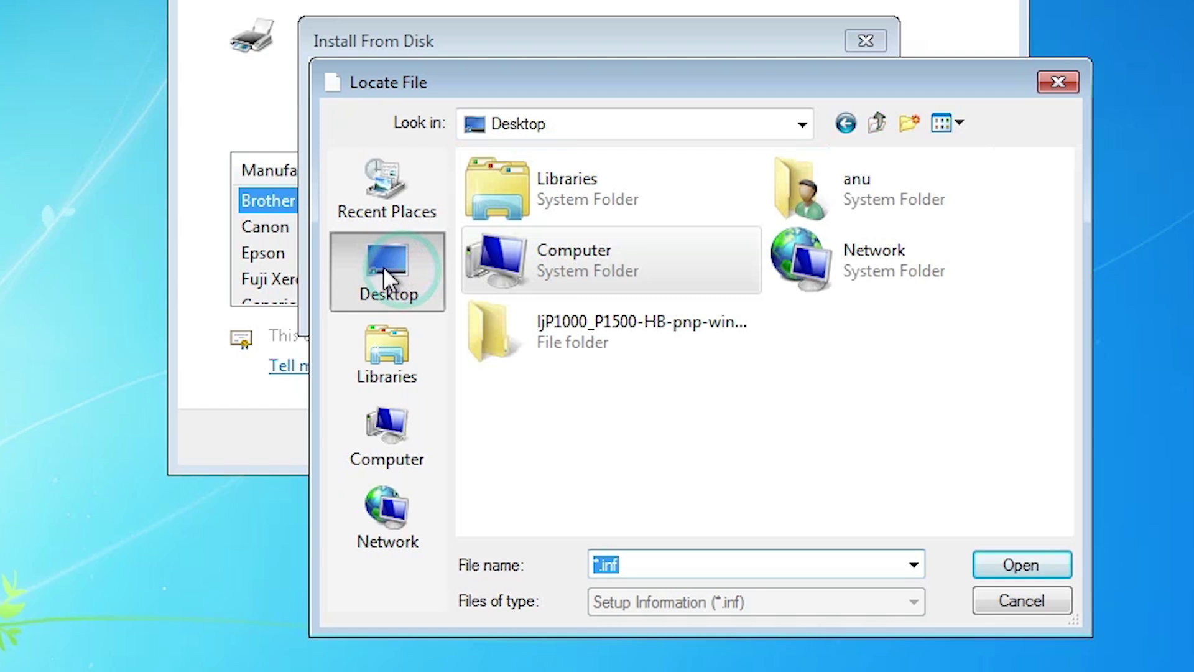
{"action": "double_click", "coordinate": [556, 332]}
{"action": "left_click", "coordinate": [525, 221]}
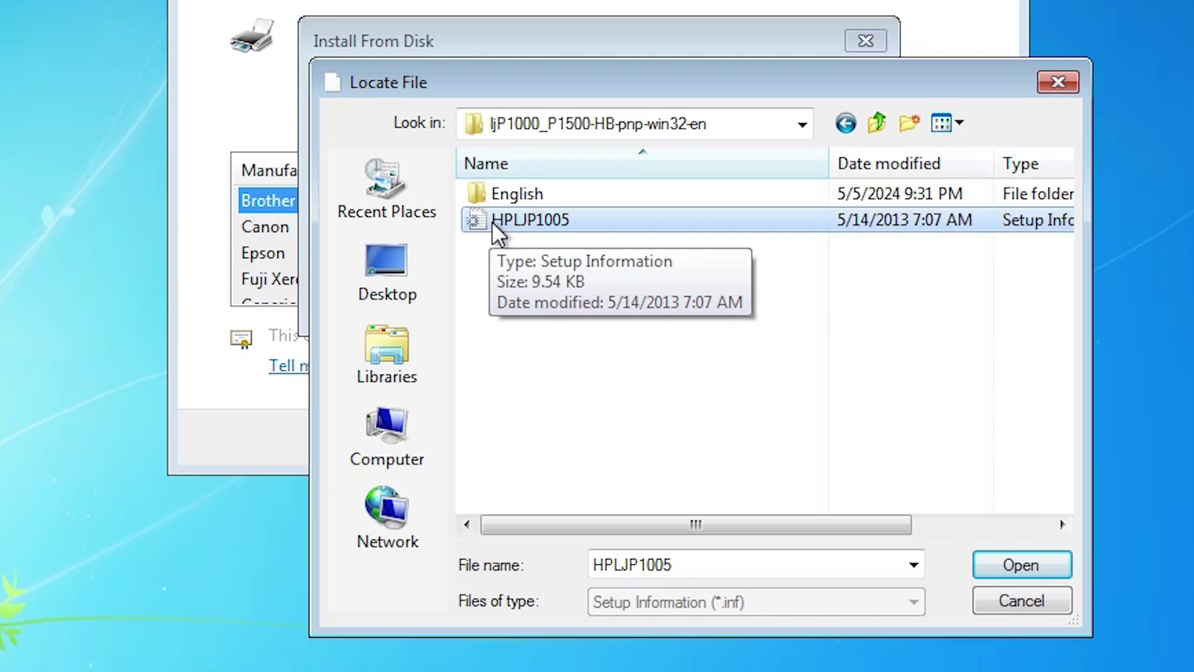
{"action": "left_click", "coordinate": [1022, 564]}
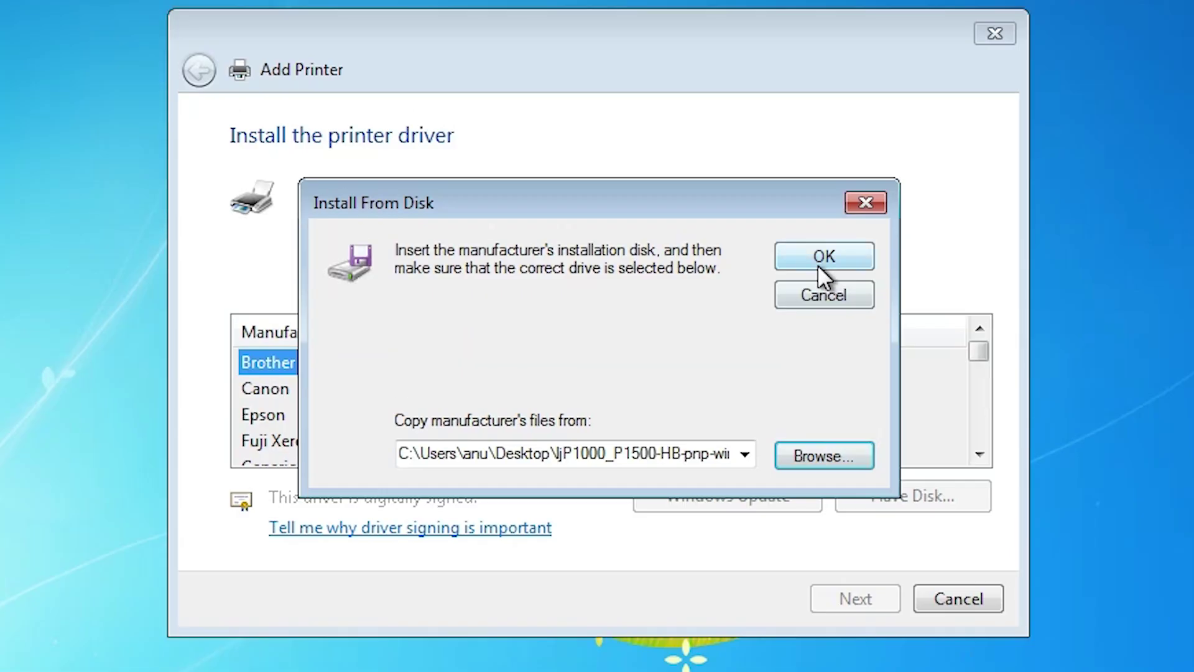
{"action": "left_click", "coordinate": [824, 257]}
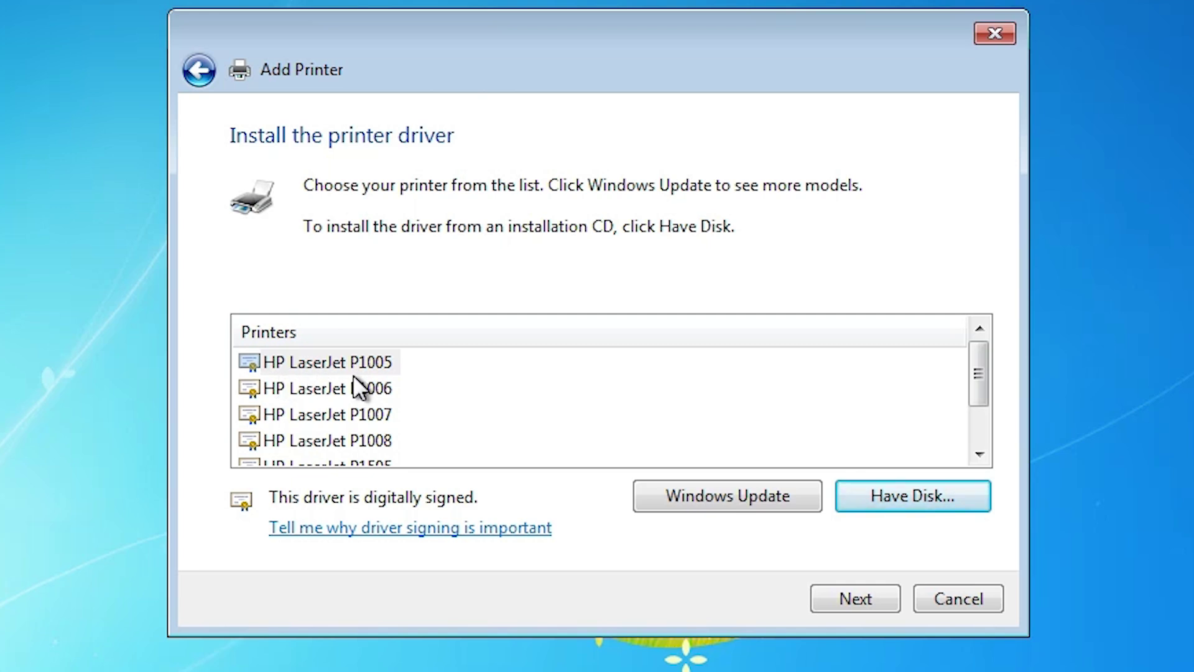
Install the HP LaserJet P1005 model with its suggested name as default printer, then finish.
{"action": "left_click", "coordinate": [374, 364]}
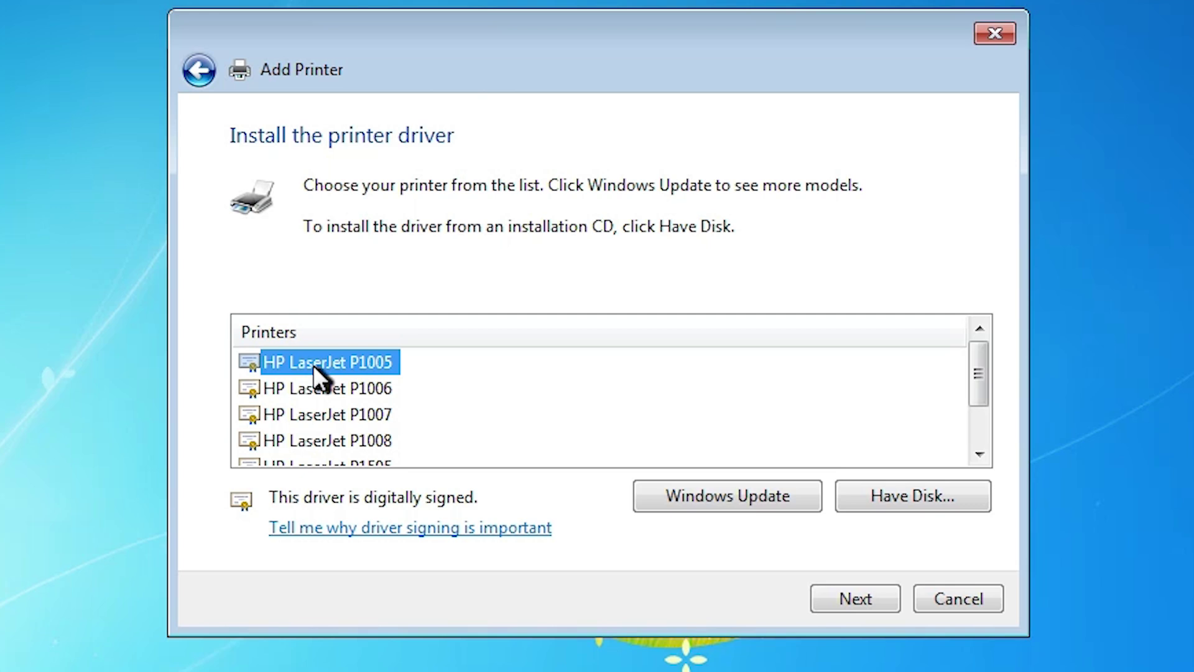
{"action": "left_click", "coordinate": [855, 598]}
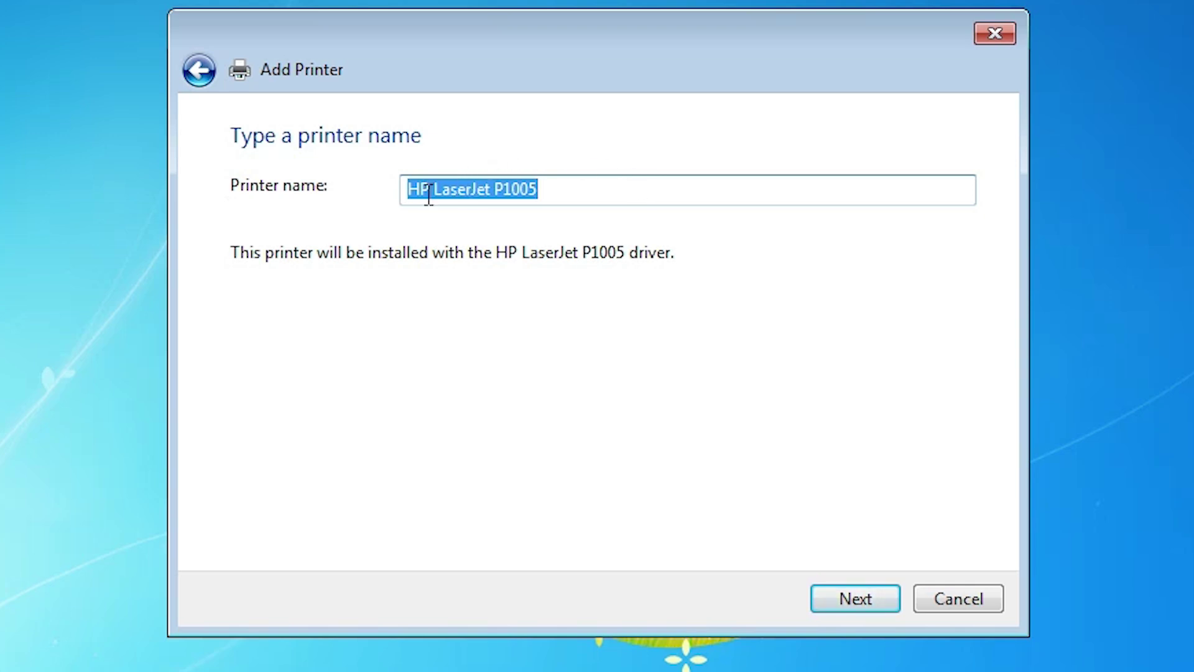
{"action": "left_click", "coordinate": [841, 592]}
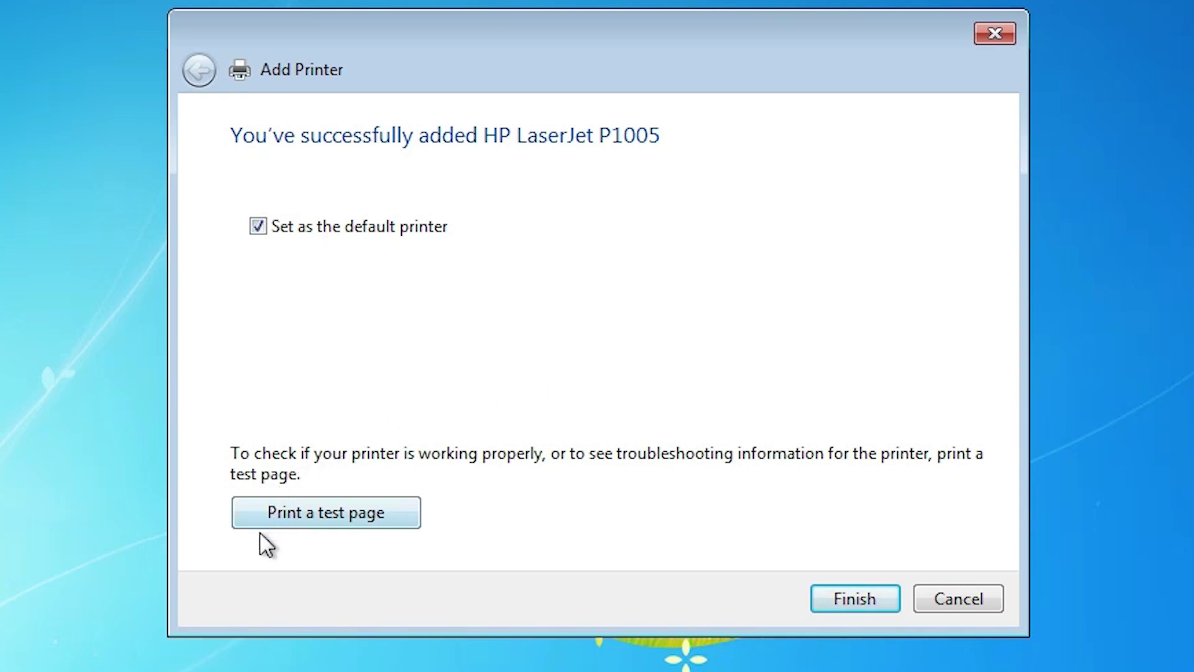
{"action": "left_click", "coordinate": [878, 602]}
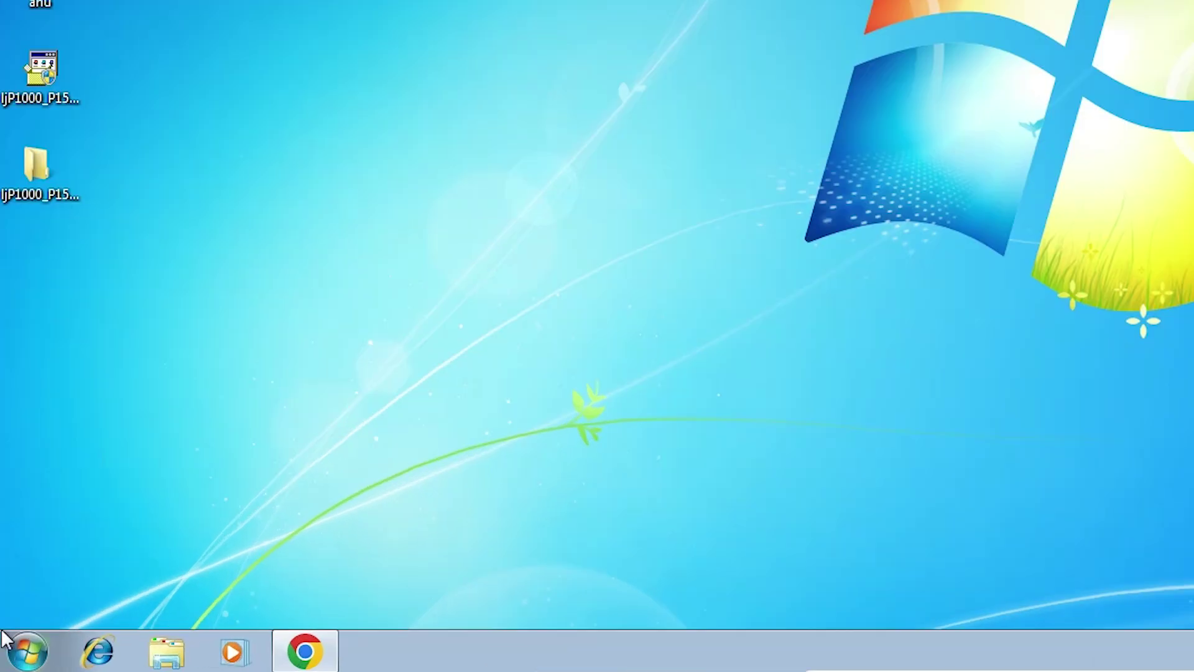
Reopen Devices and Printers via the Start menu and Control Panel to verify the HP LaserJet P1005.
{"action": "key", "text": "super"}
{"action": "left_click", "coordinate": [337, 402]}
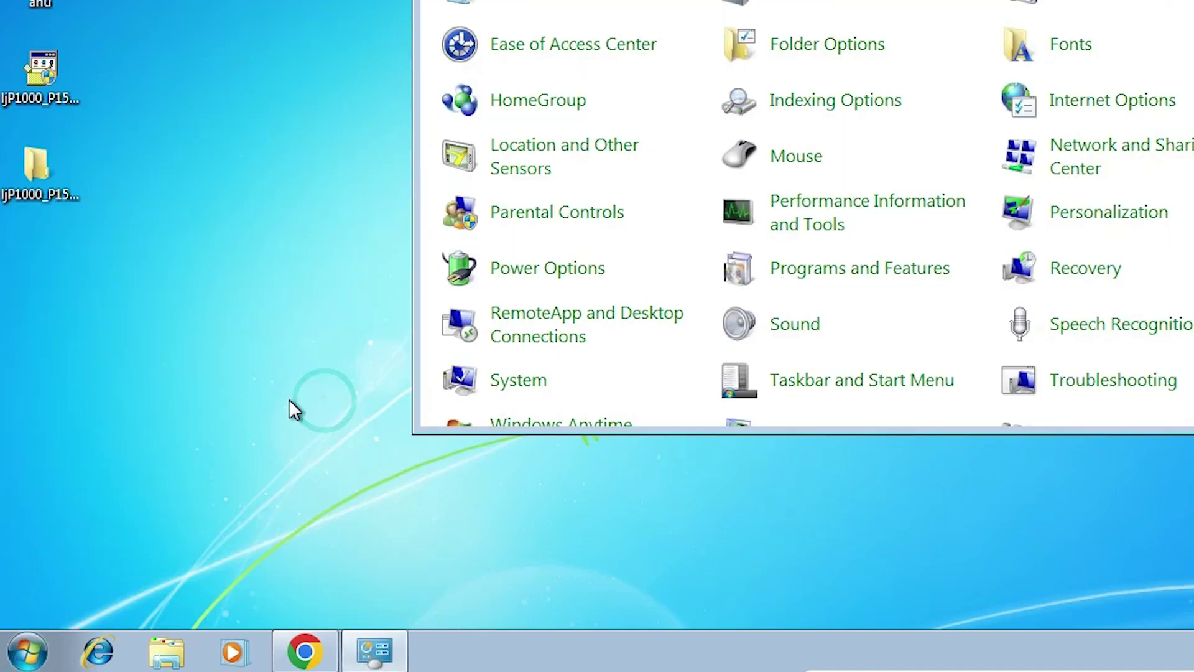
{"action": "left_click", "coordinate": [644, 379]}
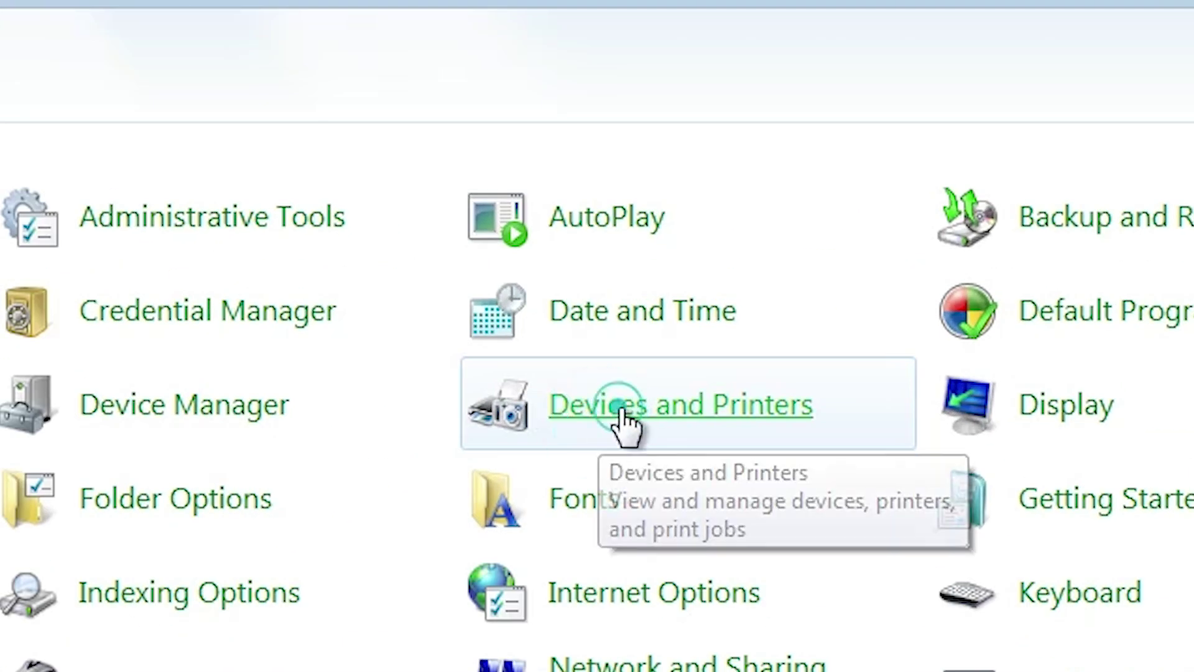